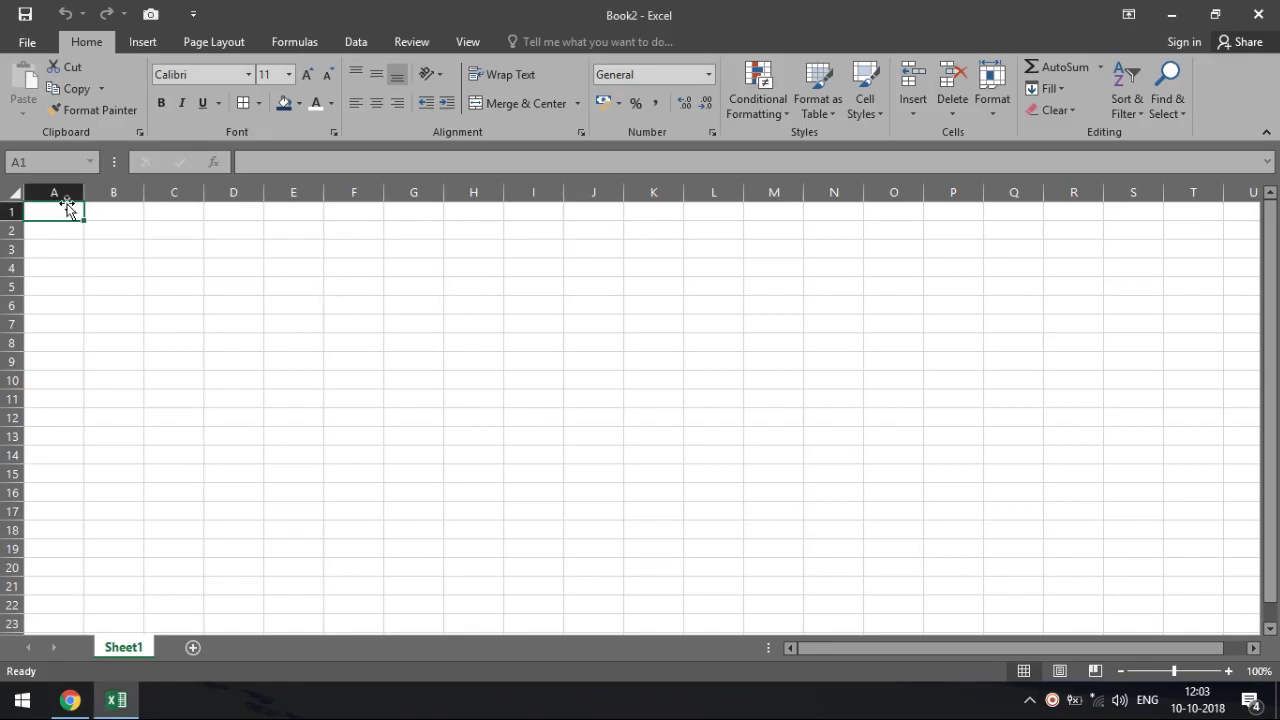
Step: Narrow column A, merge B2:L3 and enter the title 'HOW TO INVISIBLE ANY TEXT IN REXCEL SHEET'
{"action": "mouse_move", "coordinate": [84, 192]}
{"action": "left_mouse_down"}
{"action": "mouse_move", "coordinate": [56, 192]}
{"action": "mouse_move", "coordinate": [713, 255]}
{"action": "left_mouse_up"}
{"action": "left_click", "coordinate": [509, 103]}
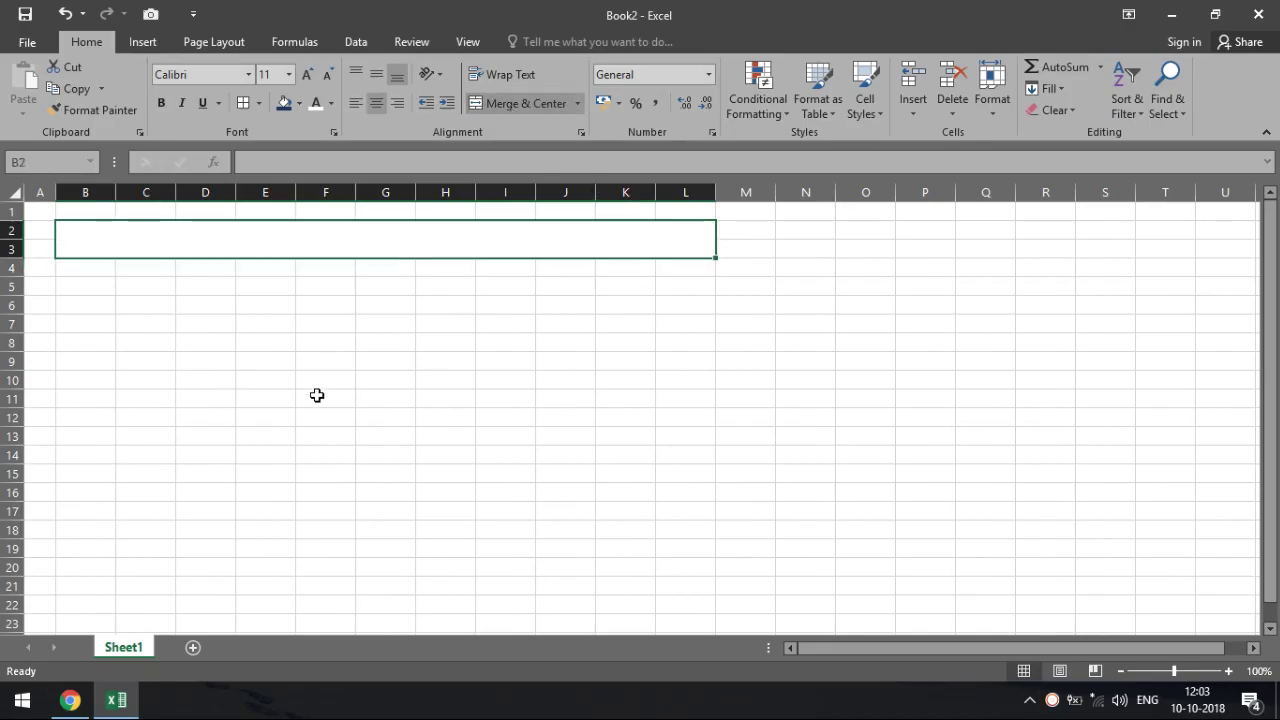
{"action": "type", "text": "HOW TO "}
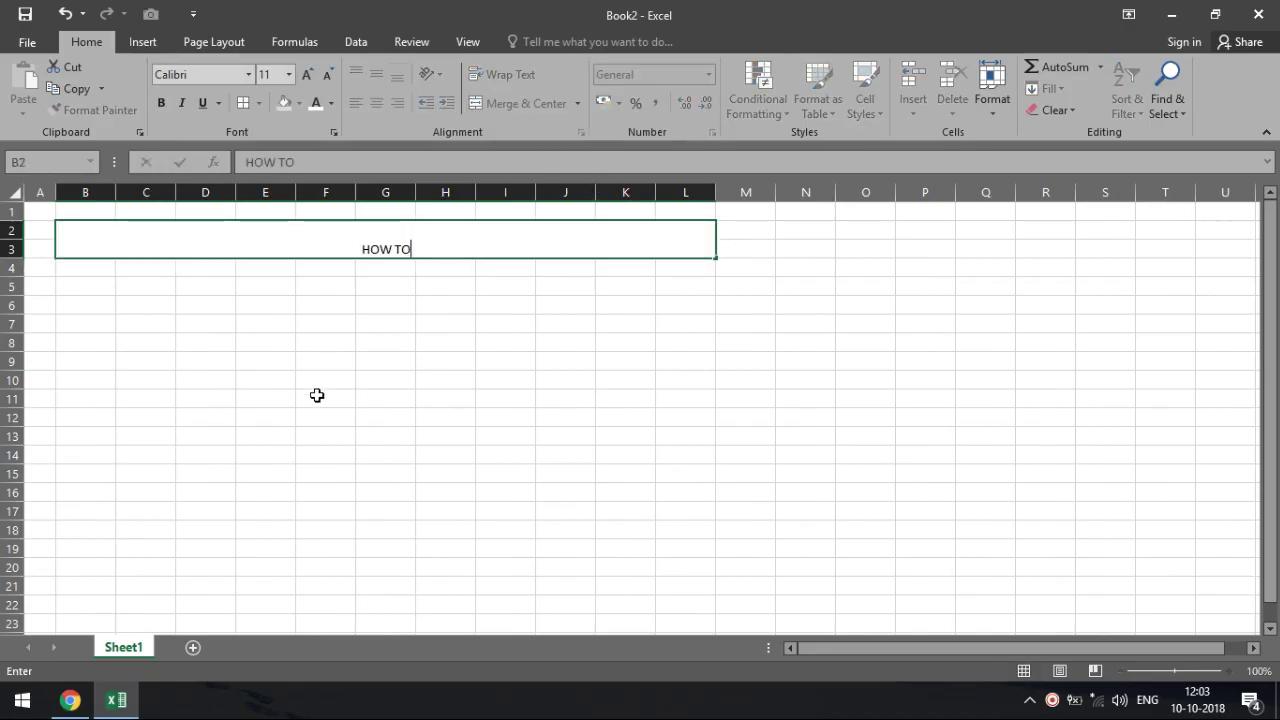
{"action": "type", "text": "IN"}
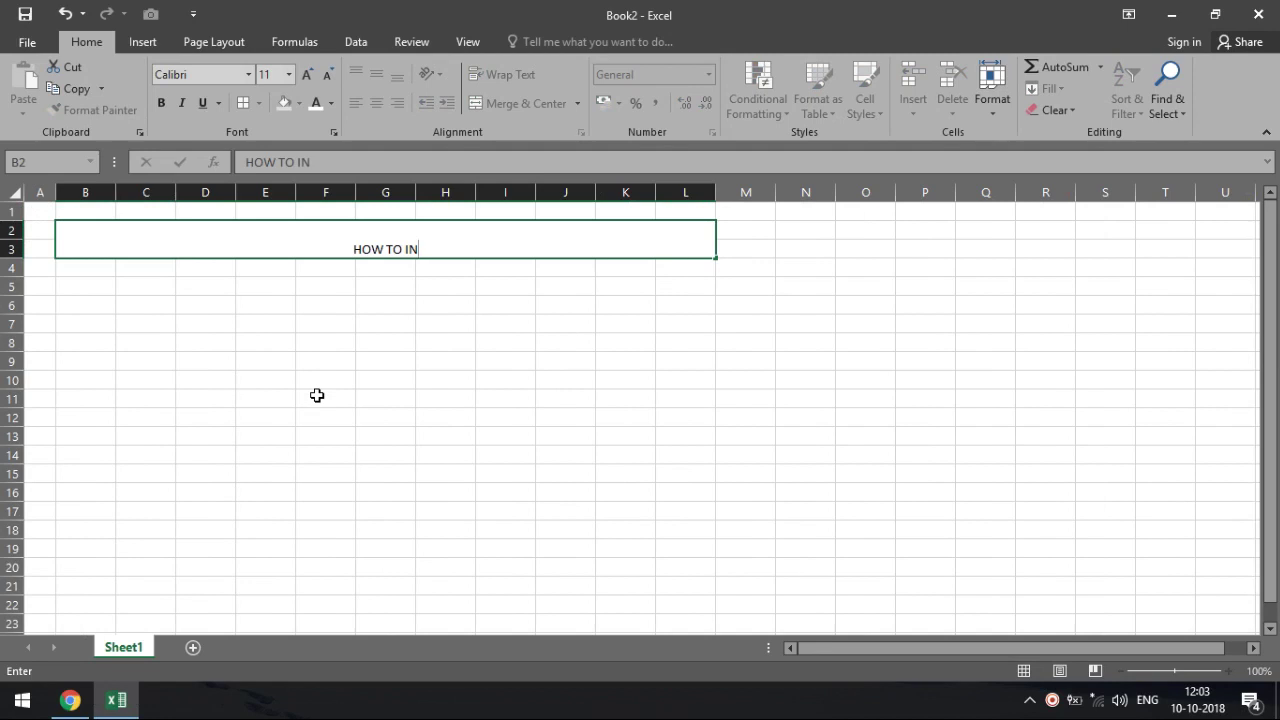
{"action": "type", "text": "VISIBLE "}
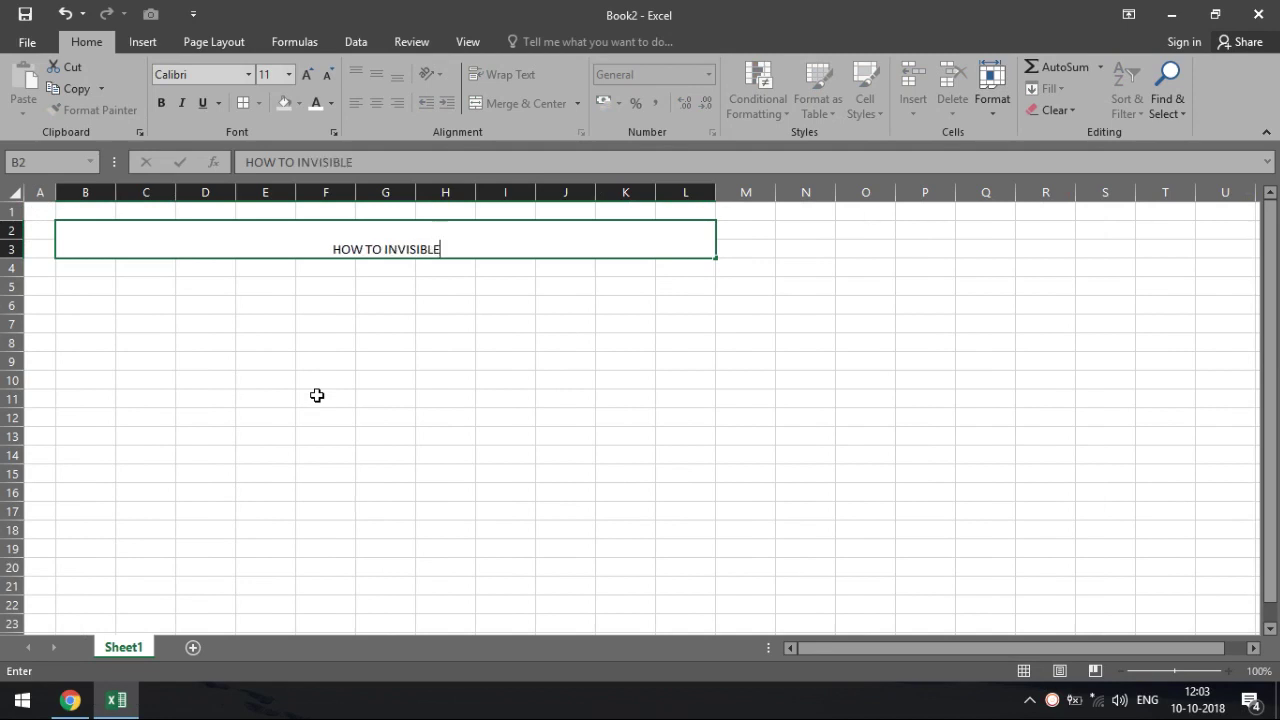
{"action": "type", "text": "ANY TE"}
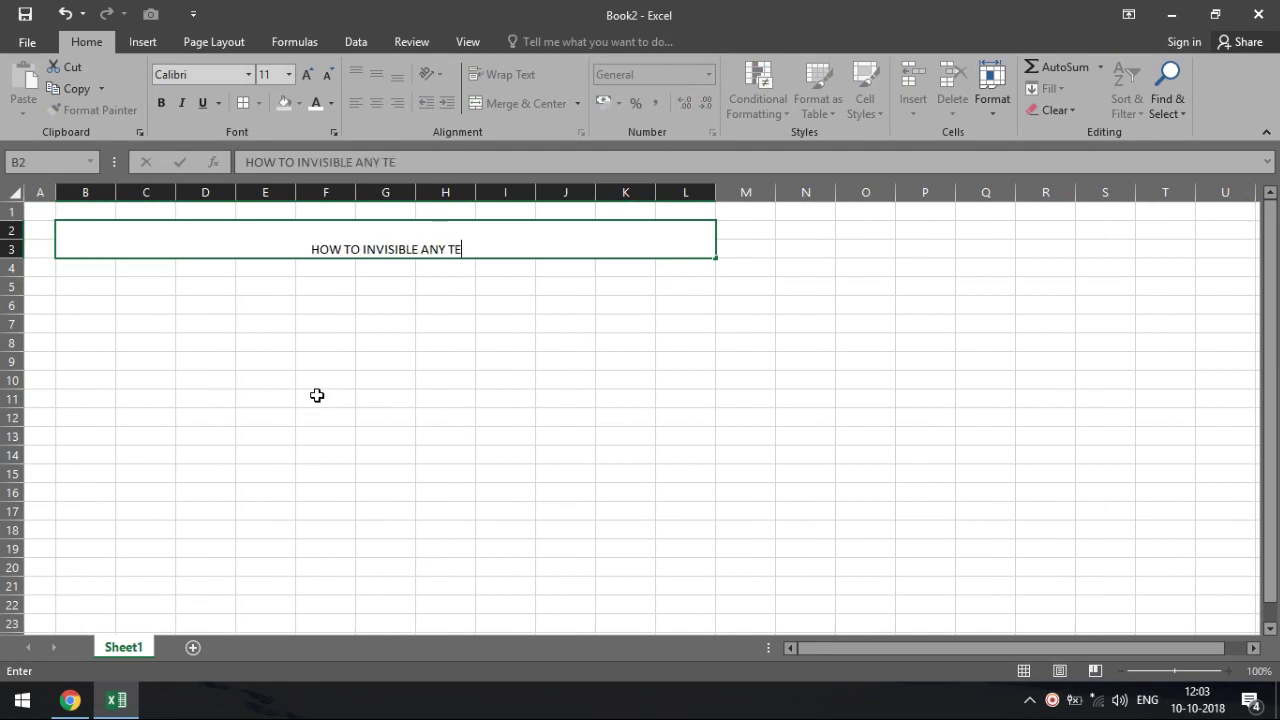
{"action": "type", "text": "XT IN REX"}
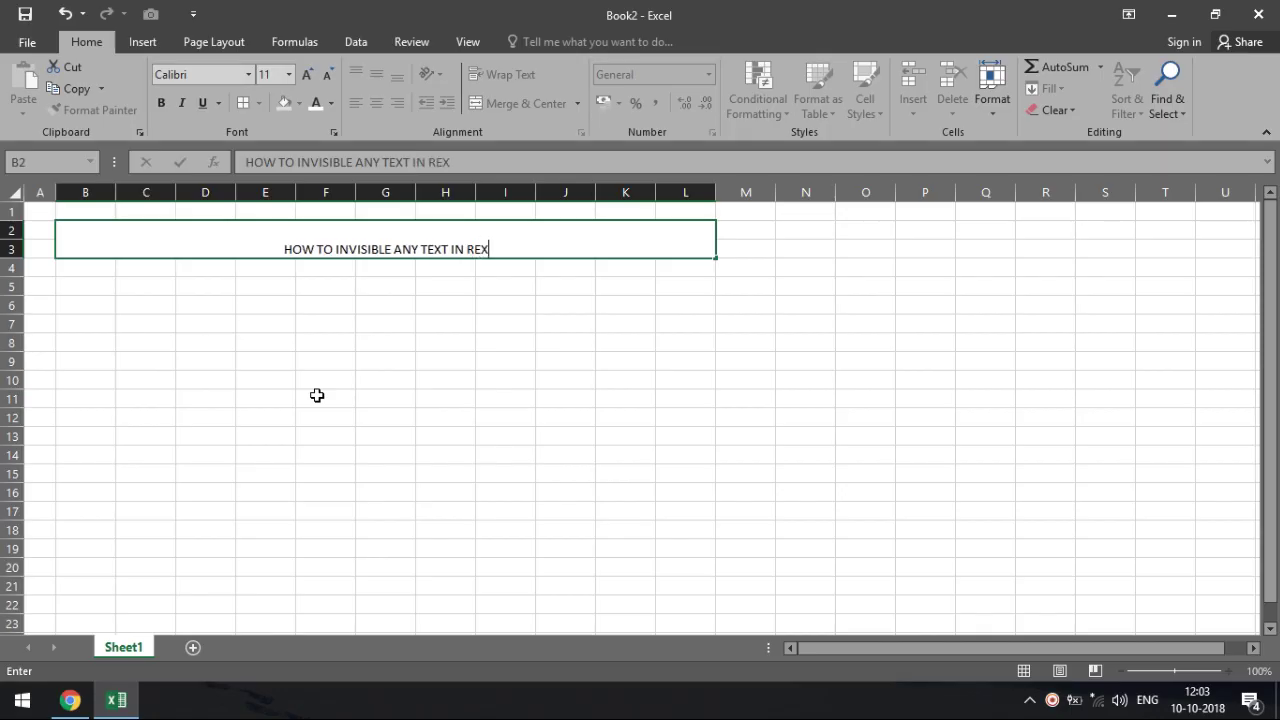
{"action": "type", "text": "CEL SHA"}
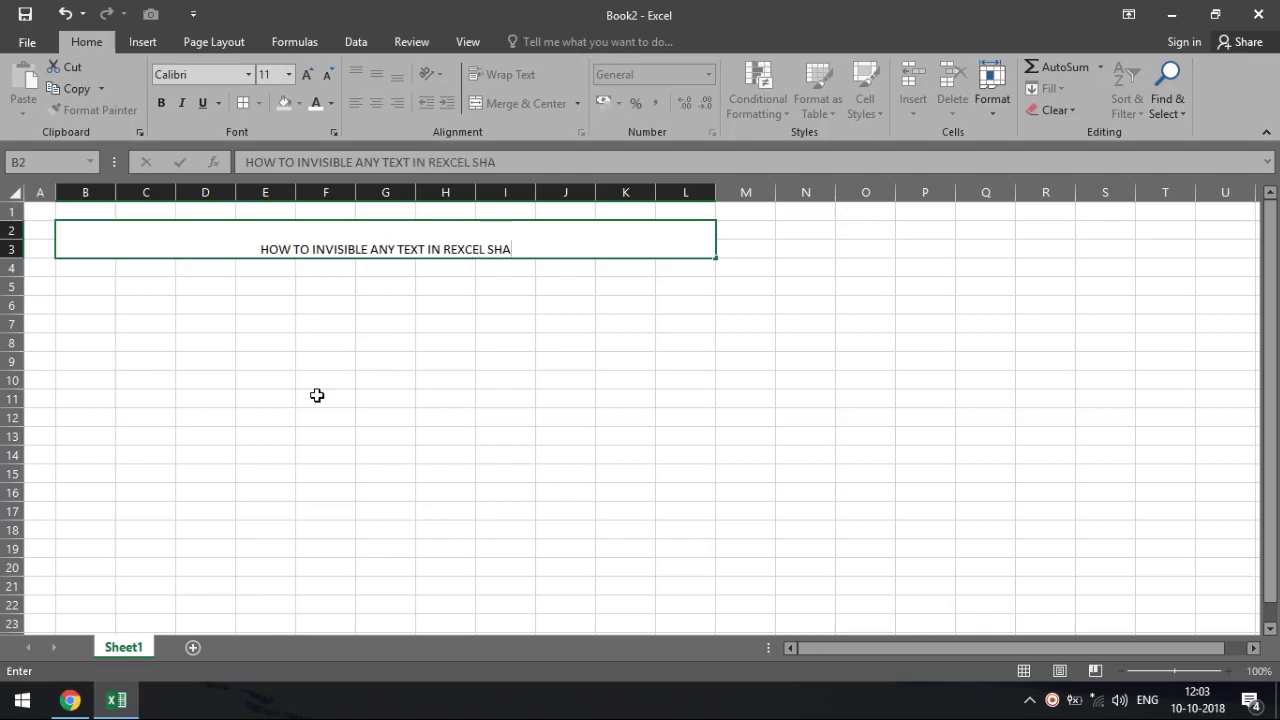
{"action": "key", "text": "BackSpace"}
{"action": "type", "text": "EE"}
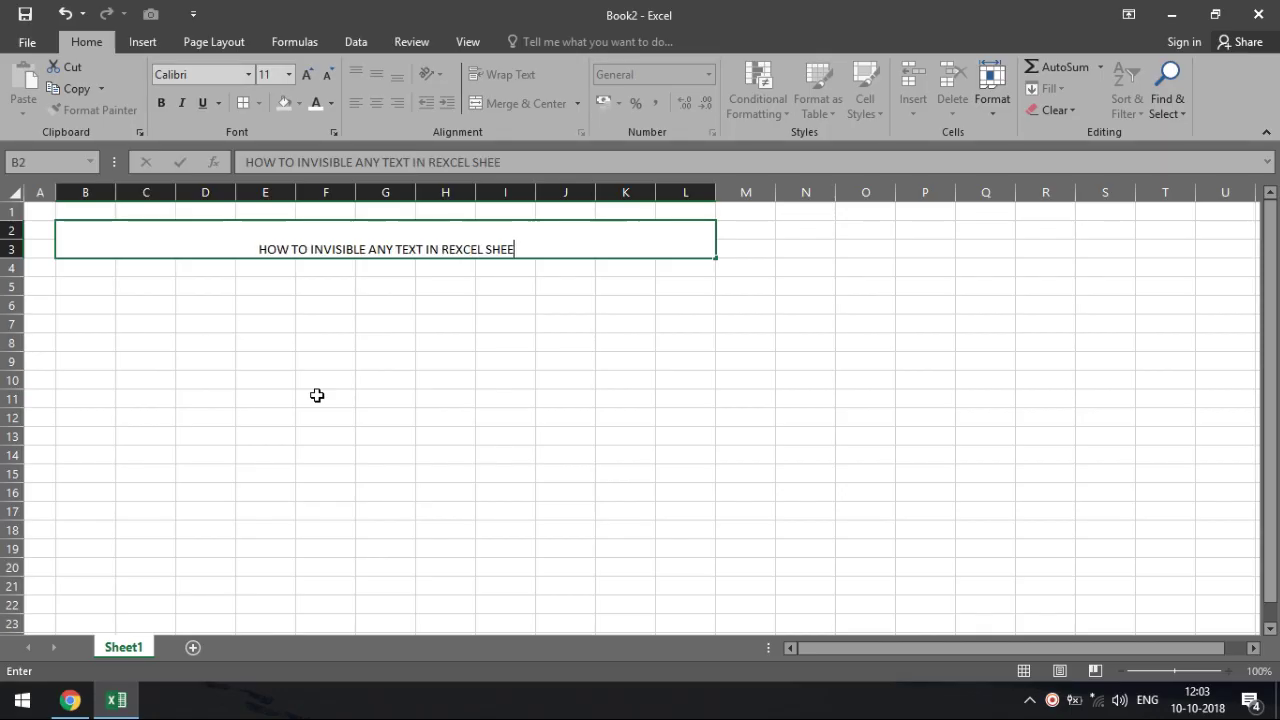
{"action": "type", "text": "T"}
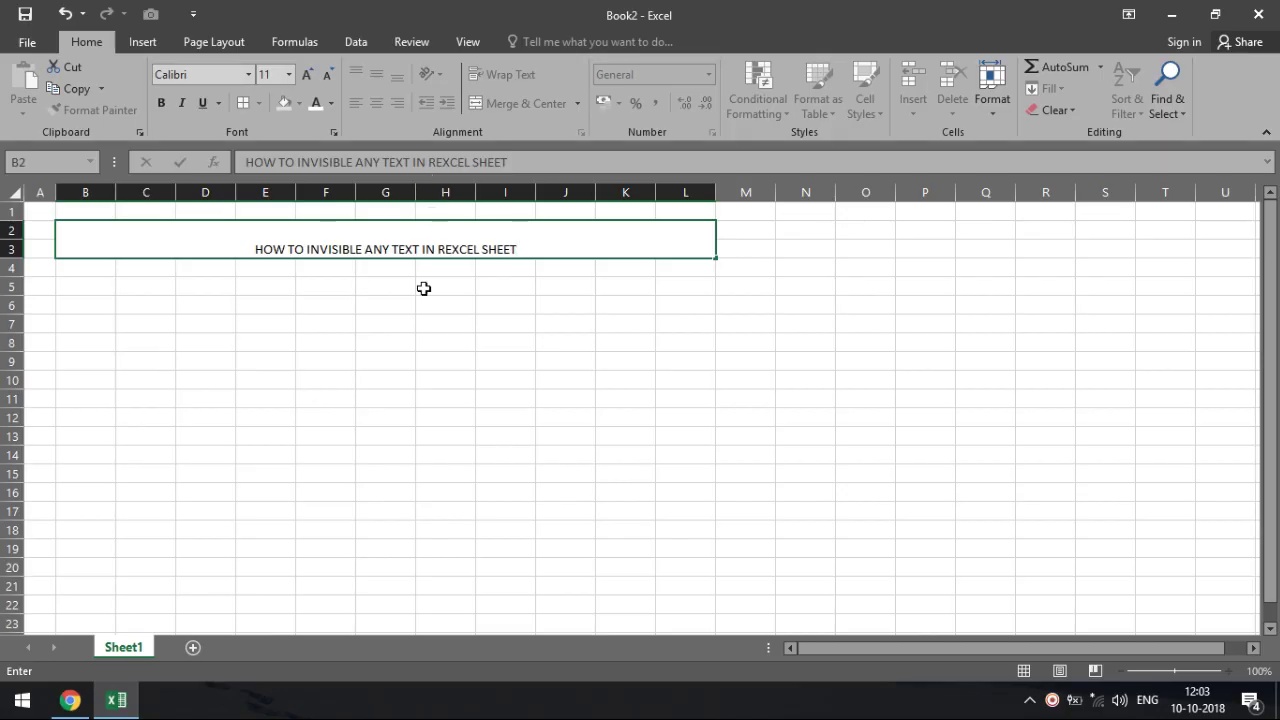
{"action": "left_click", "coordinate": [423, 287]}
Step: Fix the title typo so it reads 'HOW TO INVISIBLE ANY TEXT IN EXCEL SHEET'
{"action": "left_click", "coordinate": [434, 254]}
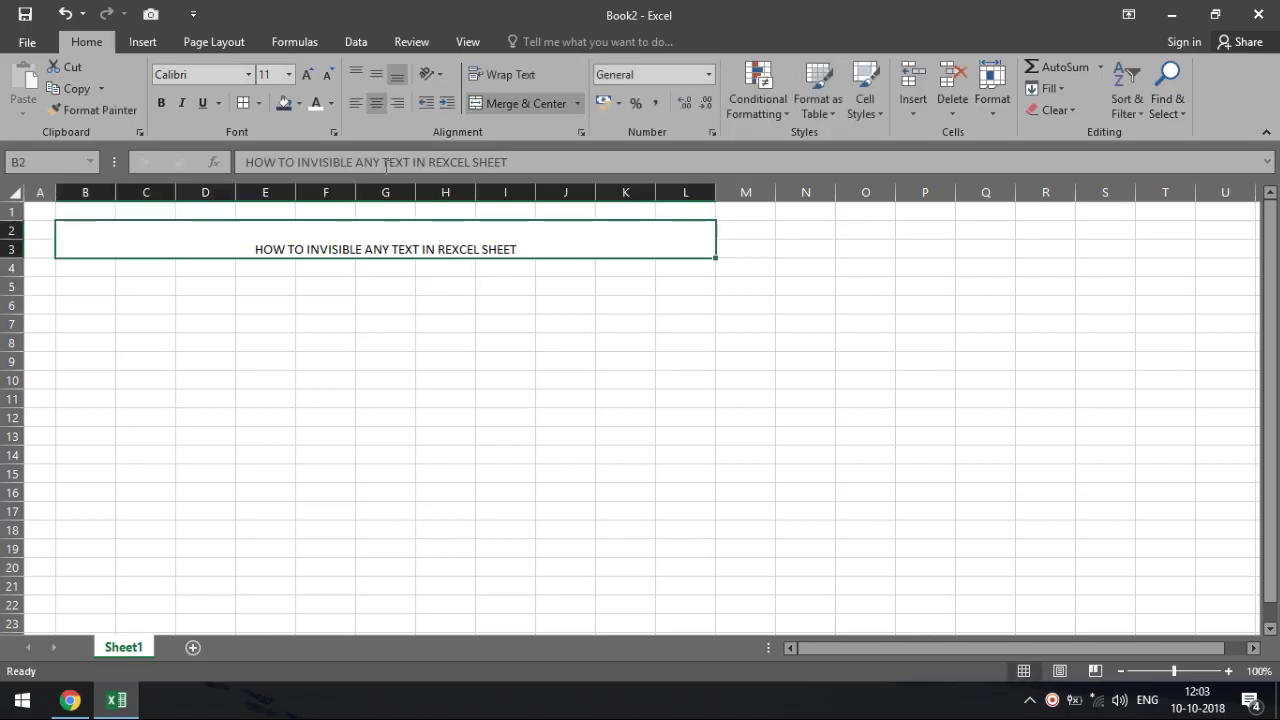
{"action": "left_click", "coordinate": [428, 162]}
{"action": "key", "text": "Delete"}
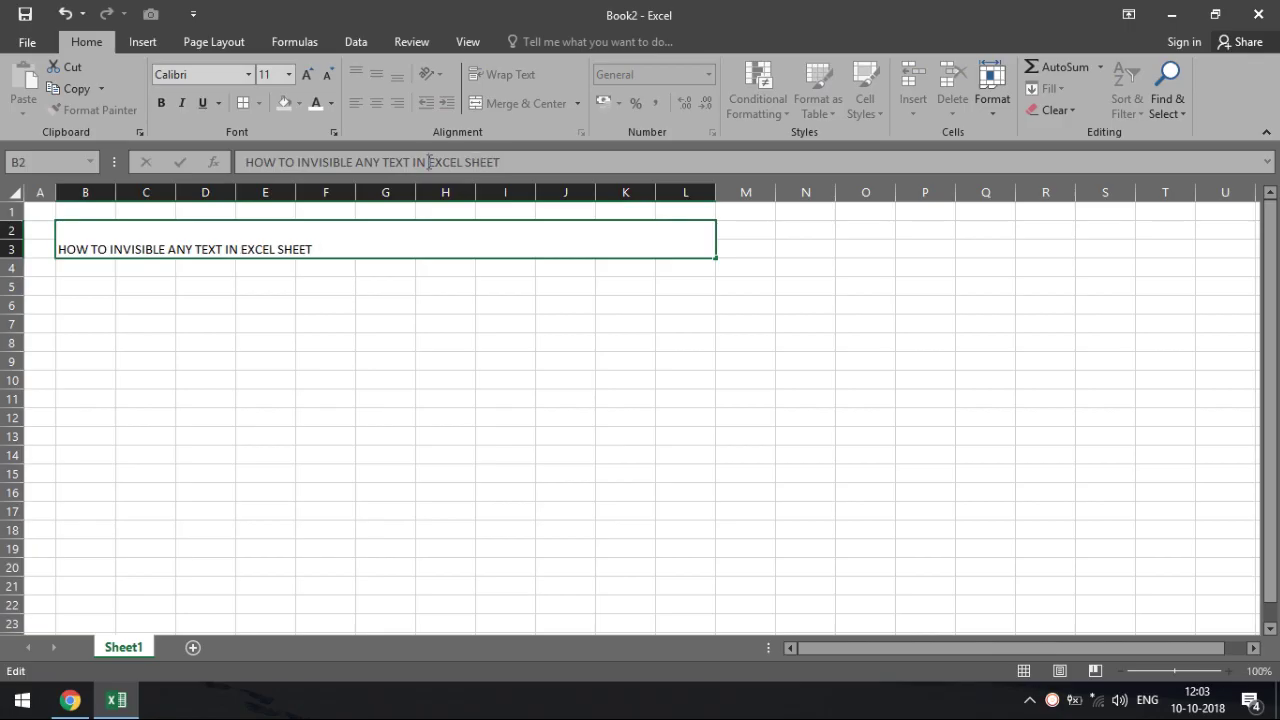
{"action": "left_click", "coordinate": [413, 344]}
Step: Format the title middle-aligned, bold, size 22, in white text on a black fill
{"action": "left_click", "coordinate": [405, 238]}
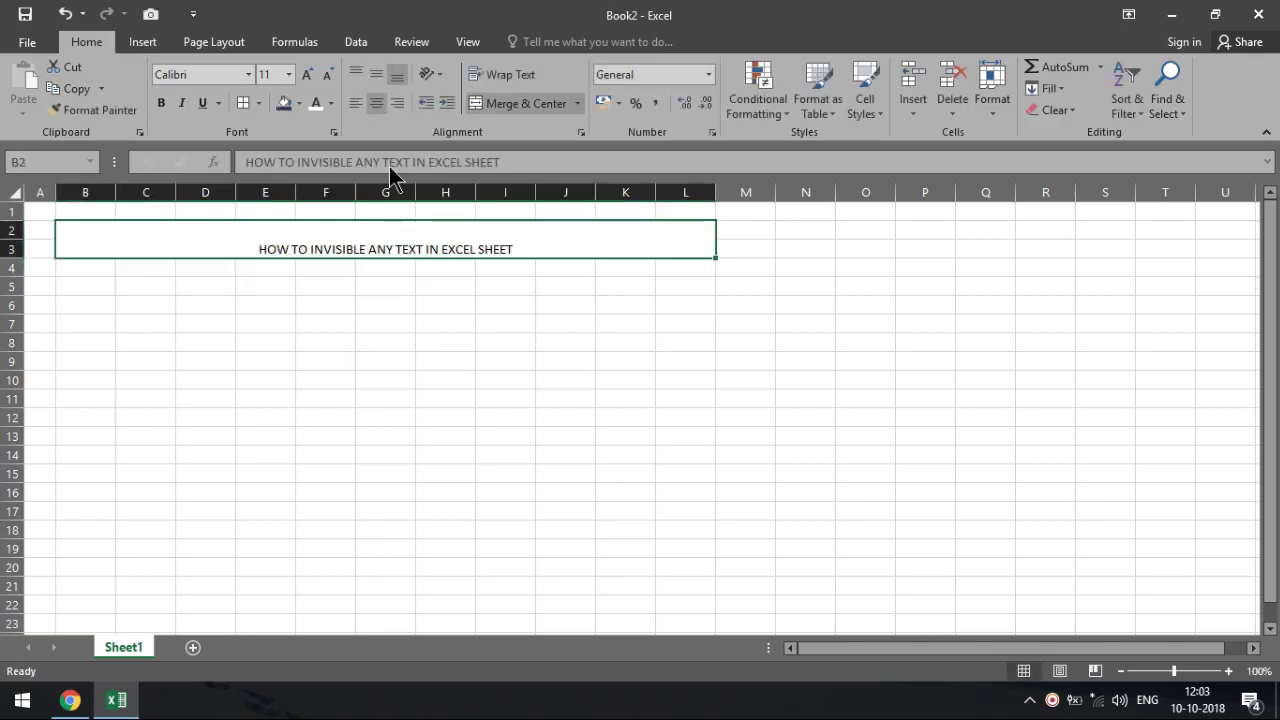
{"action": "left_click", "coordinate": [376, 74]}
{"action": "left_click", "coordinate": [307, 75]}
{"action": "left_click", "coordinate": [307, 75]}
{"action": "left_click", "coordinate": [307, 75]}
{"action": "left_click", "coordinate": [307, 75]}
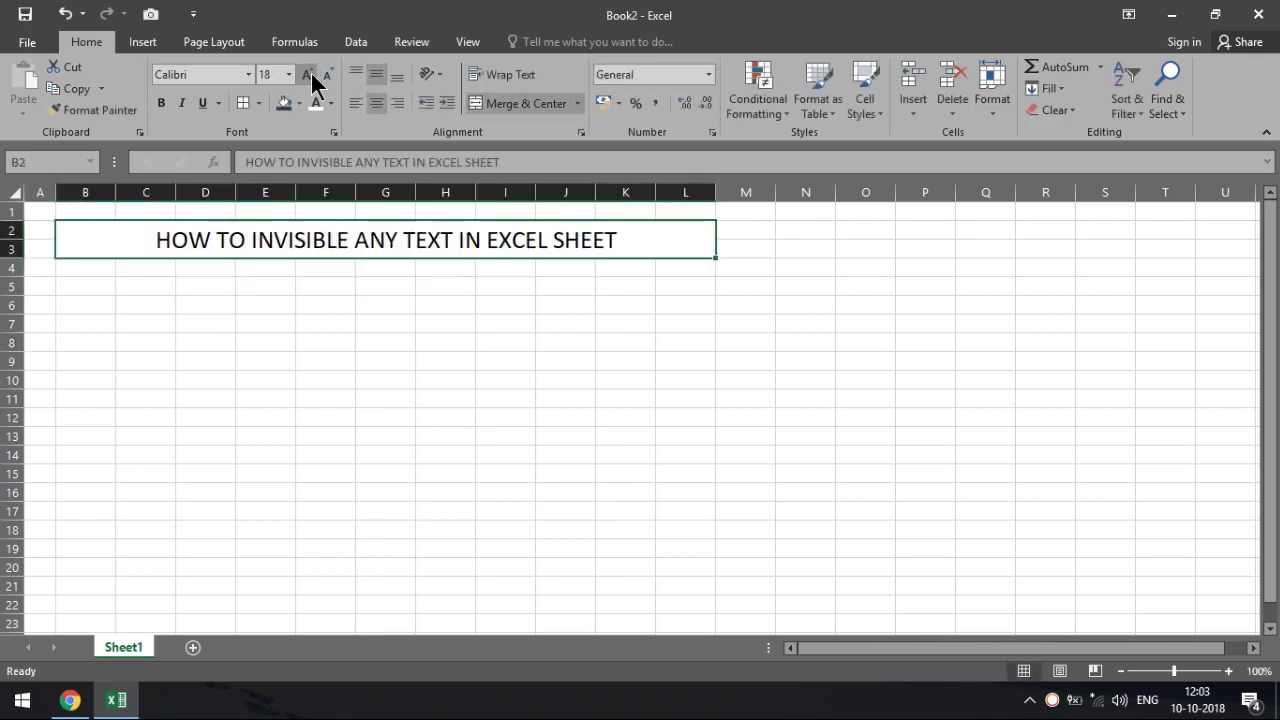
{"action": "left_click", "coordinate": [307, 75]}
{"action": "left_click", "coordinate": [307, 75]}
{"action": "left_click", "coordinate": [162, 102]}
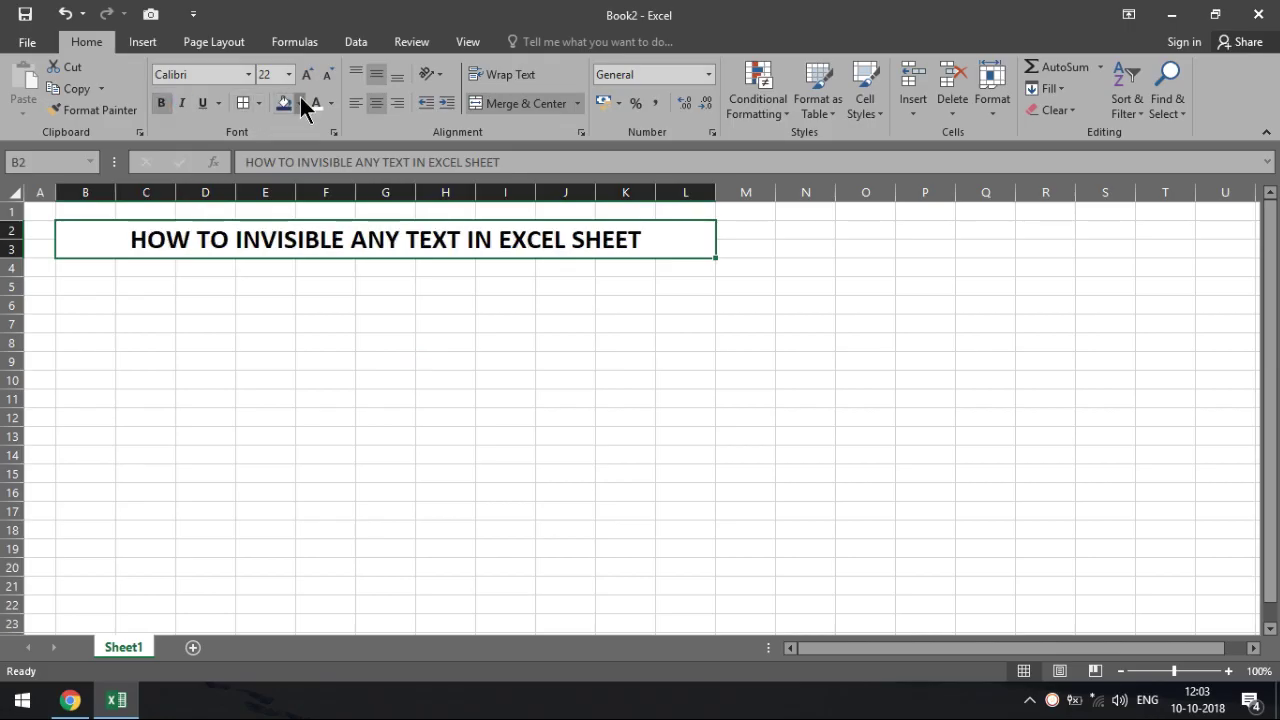
{"action": "left_click", "coordinate": [299, 103]}
{"action": "left_click", "coordinate": [300, 145]}
{"action": "left_click", "coordinate": [316, 103]}
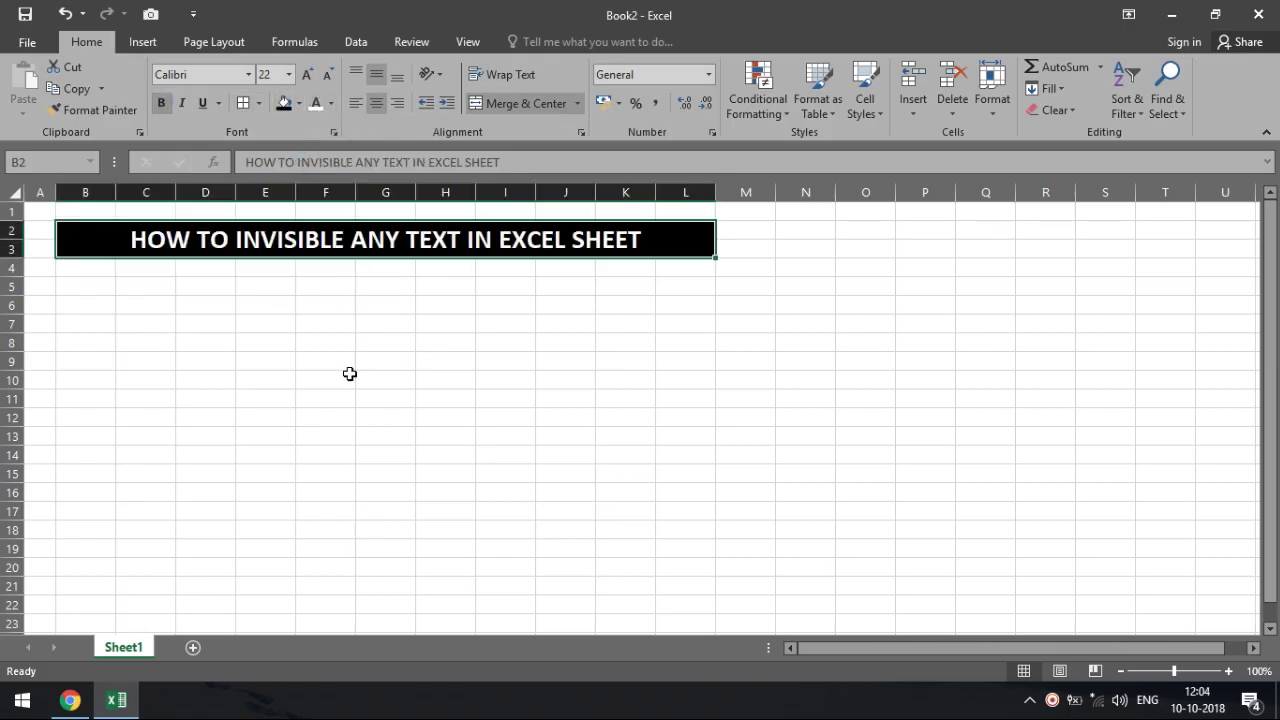
{"action": "left_click", "coordinate": [385, 398]}
{"action": "left_click", "coordinate": [97, 320]}
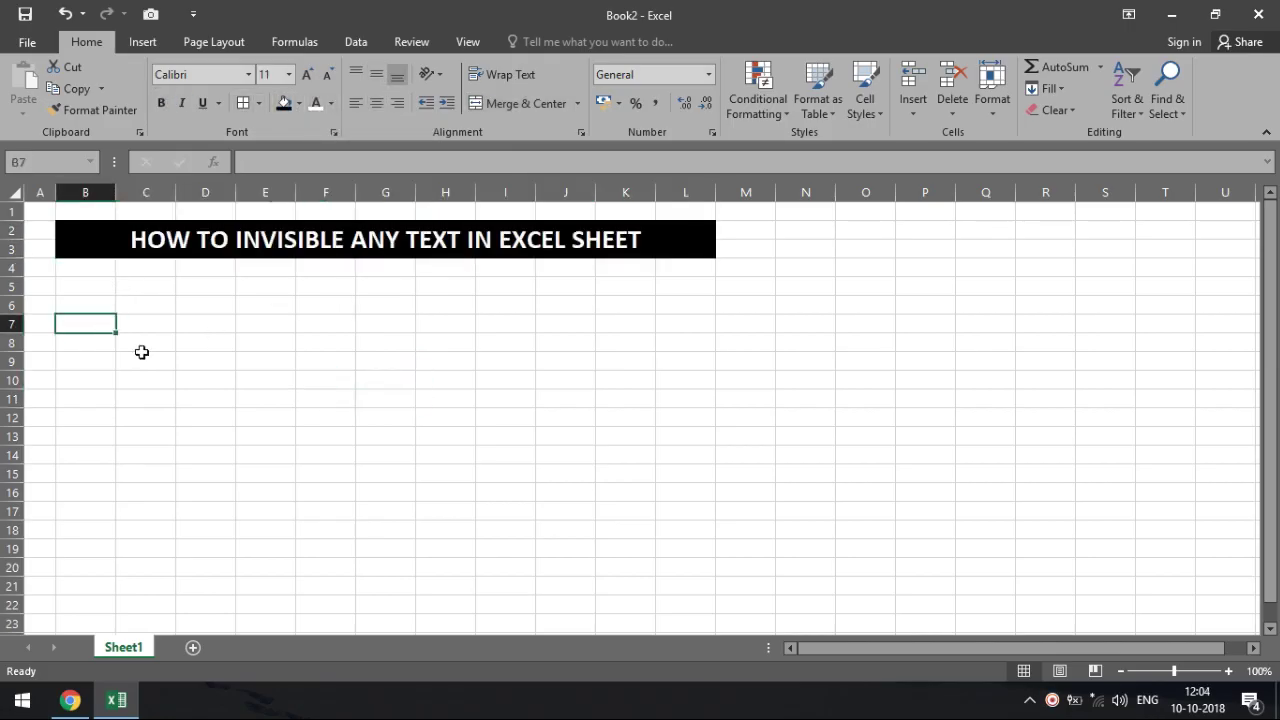
Step: Enter NEWTECH in B6 and paste it into every cell of B6:F14
{"action": "left_click", "coordinate": [80, 300]}
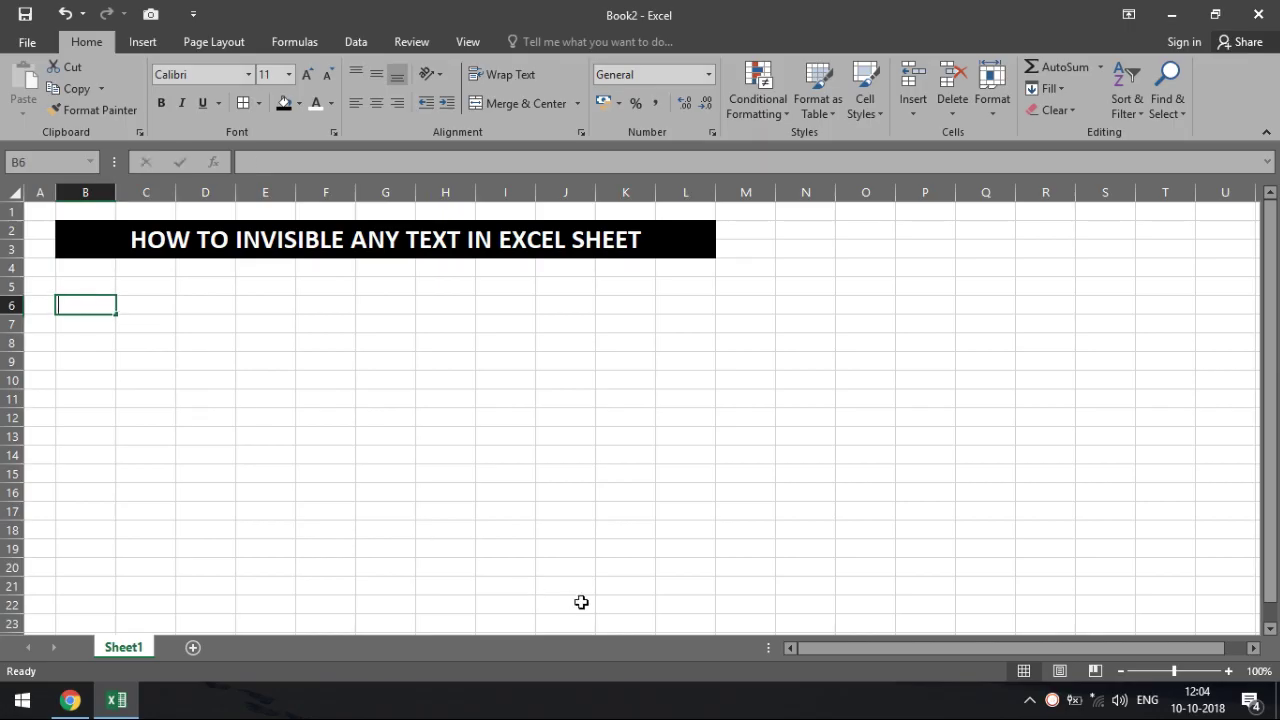
{"action": "type", "text": "NEWTECH"}
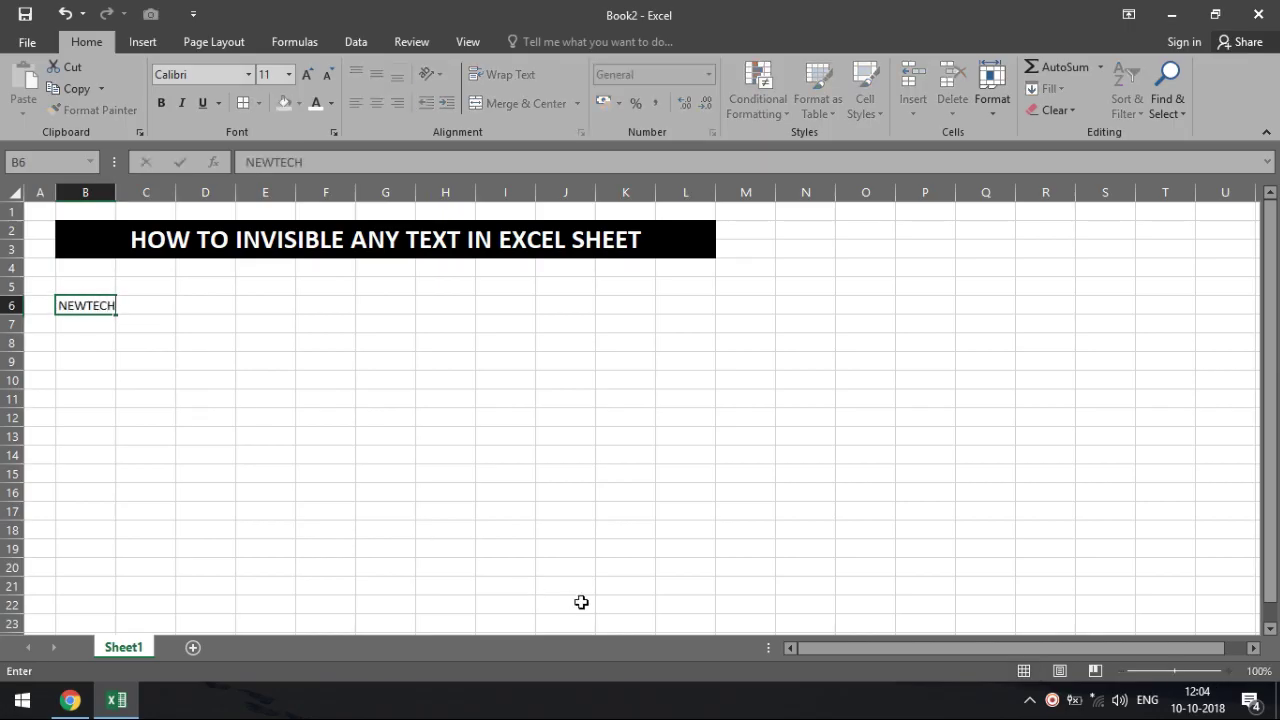
{"action": "left_click", "coordinate": [405, 476]}
{"action": "mouse_move", "coordinate": [352, 464]}
{"action": "left_mouse_down"}
{"action": "mouse_move", "coordinate": [101, 324]}
{"action": "mouse_move", "coordinate": [80, 267]}
{"action": "mouse_move", "coordinate": [424, 485]}
{"action": "left_mouse_up"}
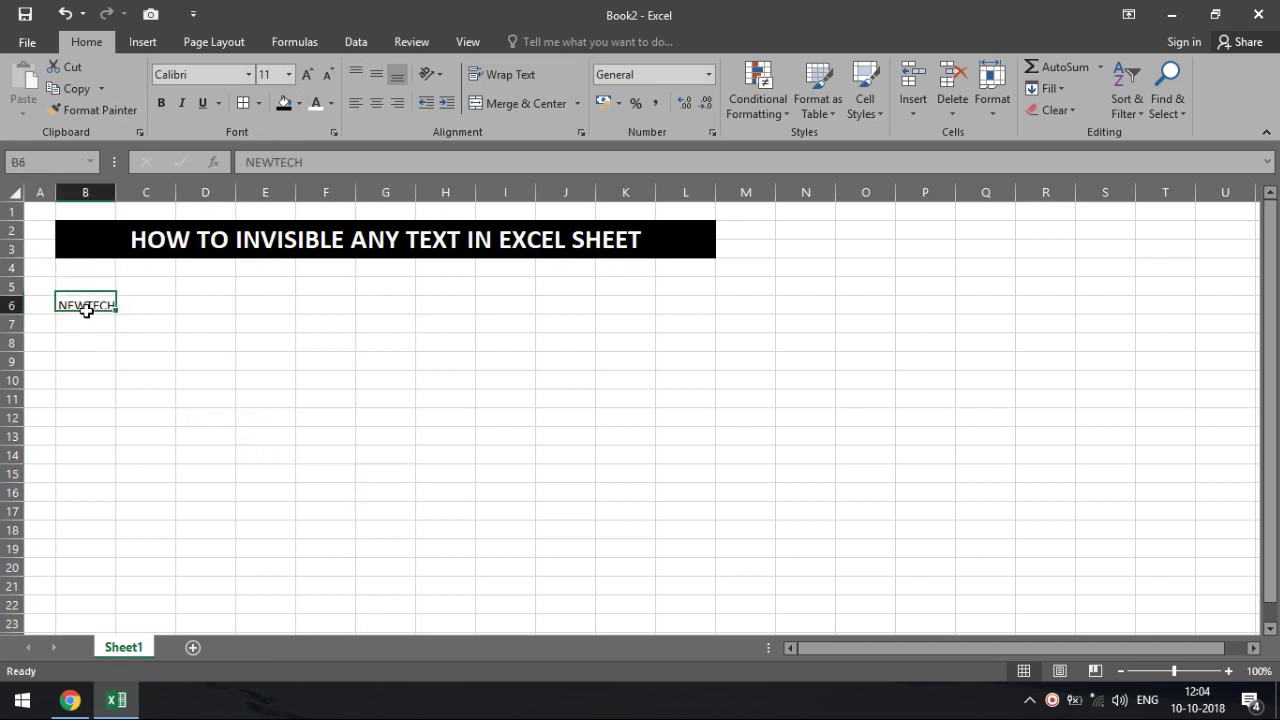
{"action": "left_click", "coordinate": [424, 485]}
{"action": "left_click_drag", "start_coordinate": [74, 303], "coordinate": [140, 325]}
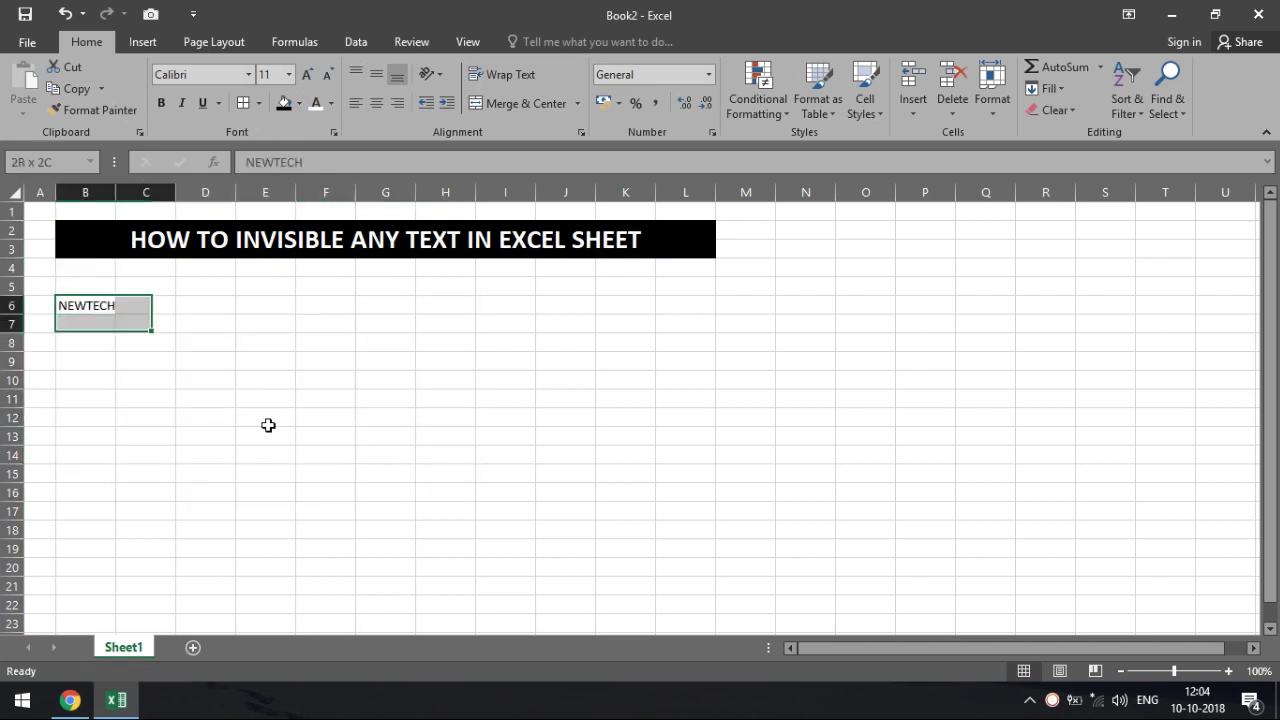
{"action": "left_click_drag", "start_coordinate": [268, 425], "coordinate": [306, 452]}
{"action": "type", "text": "NEWTECH\tNEWTECH\tNEWTECH\tNEWTECH\tNEWTECH NEWTECH\tNEWTECH\tNEWTECH\tNEWTECH\tNEWTECH NEWTECH\tNEWTECH\tNEWTECH\tNEWTECH\tNEWTECH NEWTECH\tNEWTECH\tNEWTECH\tNEWTECH\tNEWTECH NEWTECH\tNEWTECH\tNEWTECH\tNEWTECH\tNEWTECH NEWTECH\tNEWTECH\tNEWTECH\tNEWTECH\tNEWTECH NEWTECH\tNEWTECH\tNEWTECH\tNEWTECH\tNEWTECH NEWTECH\tNEWTECH\tNEWTECH\tNEWTECH\tNEWTECH NEWTECH\tNEWTECH\tNEWTECH\tNEWTECH\tNEWTECH"}
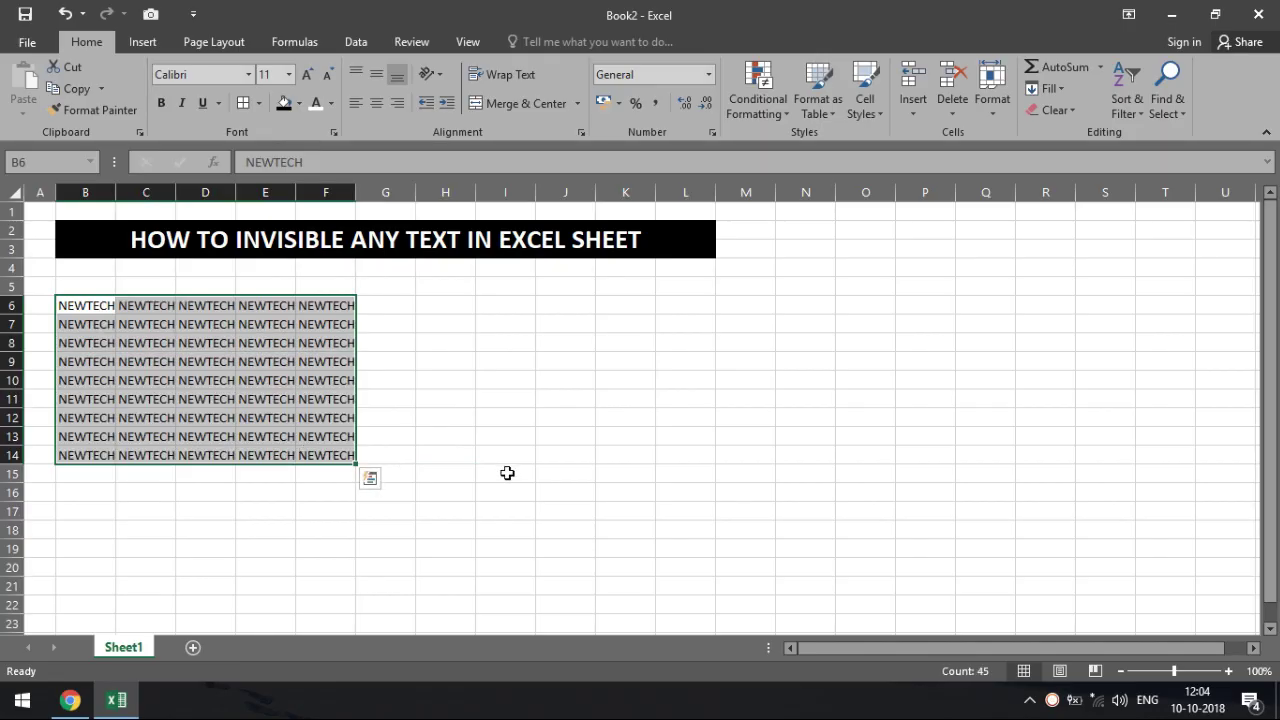
{"action": "left_click", "coordinate": [505, 474]}
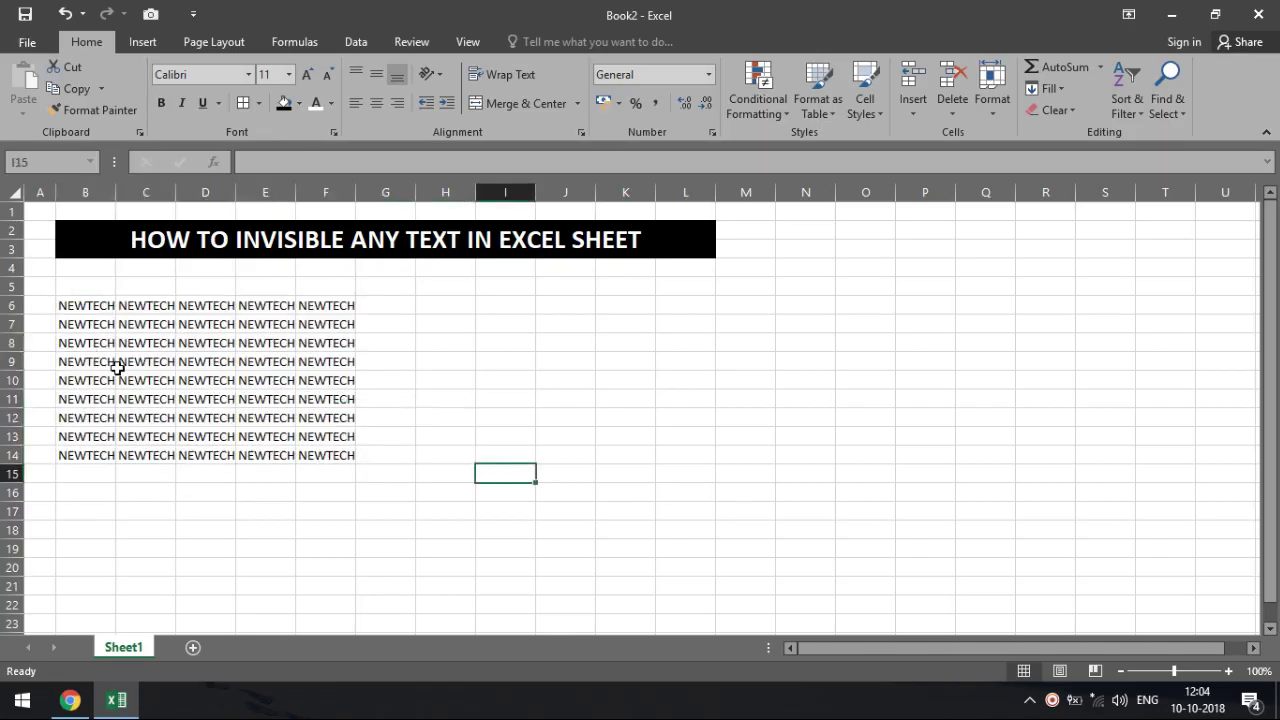
Step: Give the B6:F14 NEWTECH block white text and a dark blue fill, then undo the fill
{"action": "left_click_drag", "start_coordinate": [84, 305], "coordinate": [322, 455]}
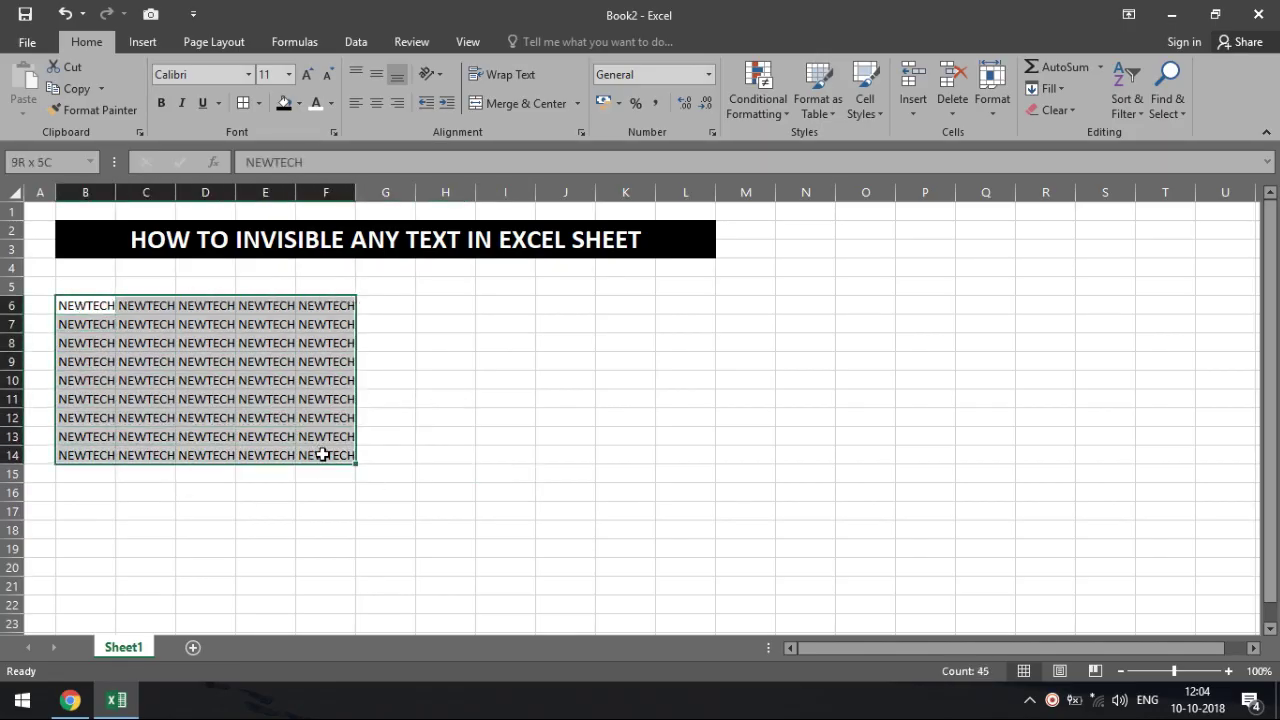
{"action": "left_click", "coordinate": [330, 103]}
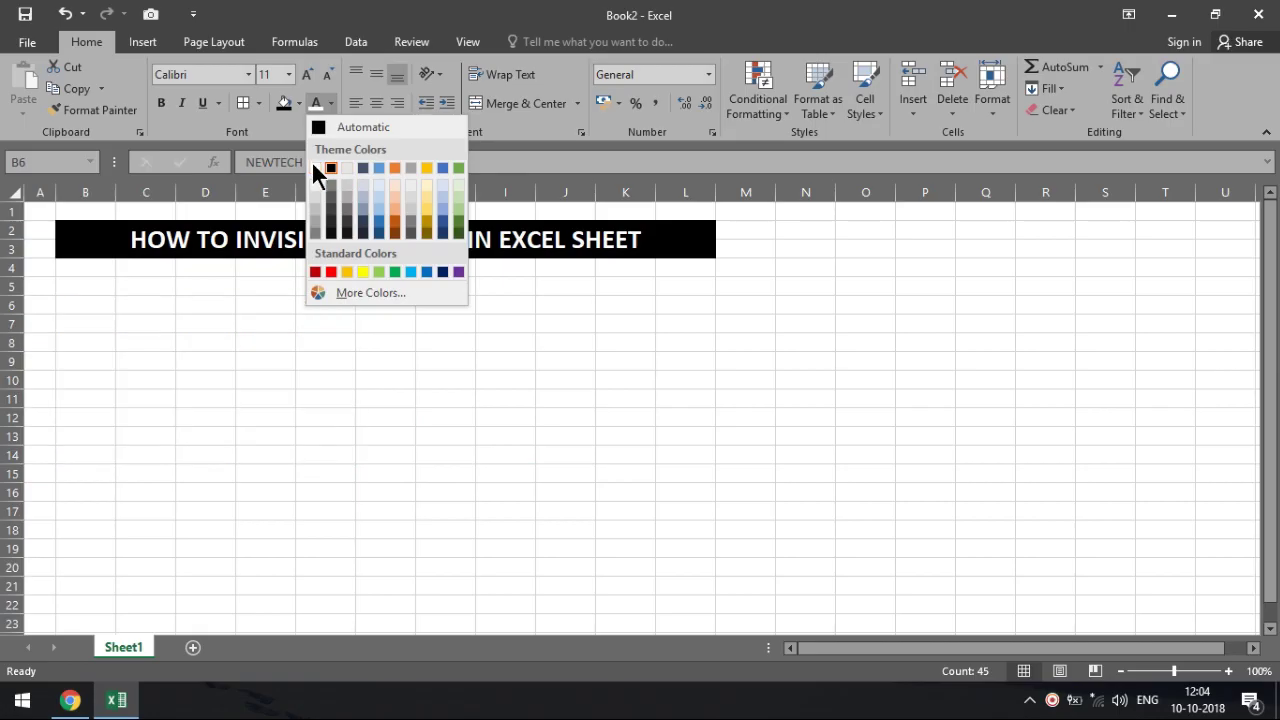
{"action": "left_click", "coordinate": [315, 168]}
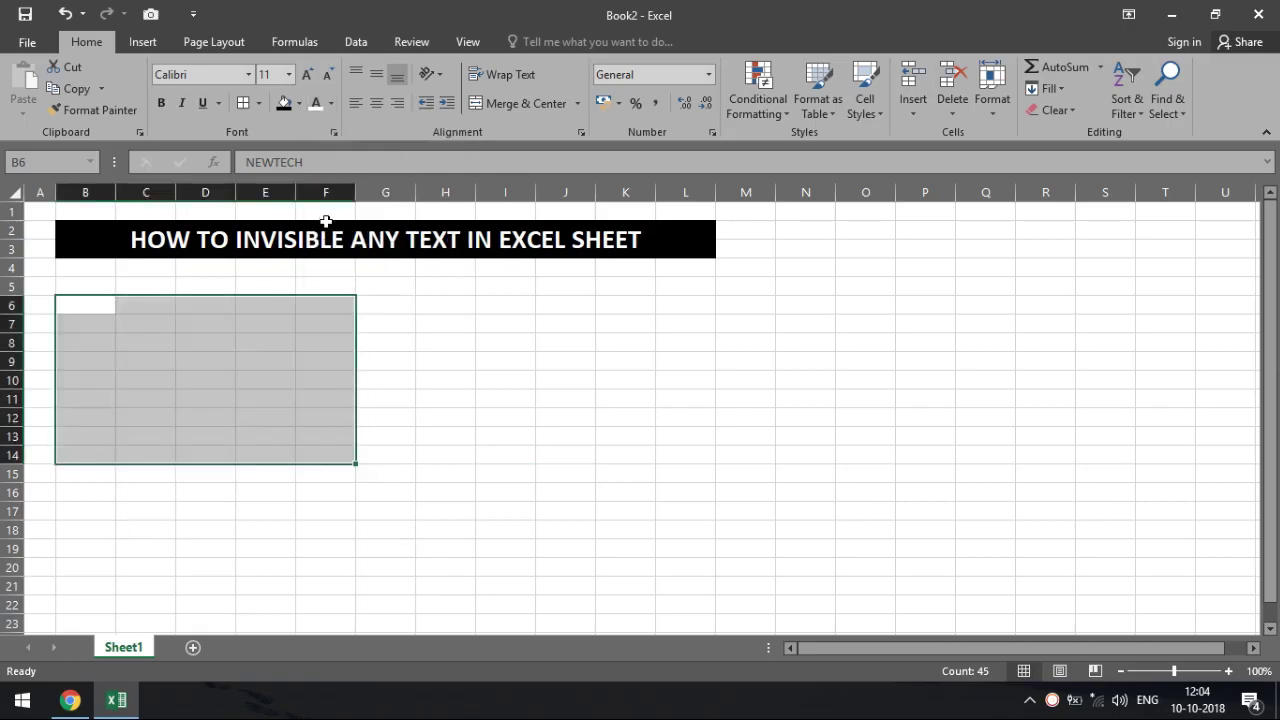
{"action": "left_click", "coordinate": [299, 103]}
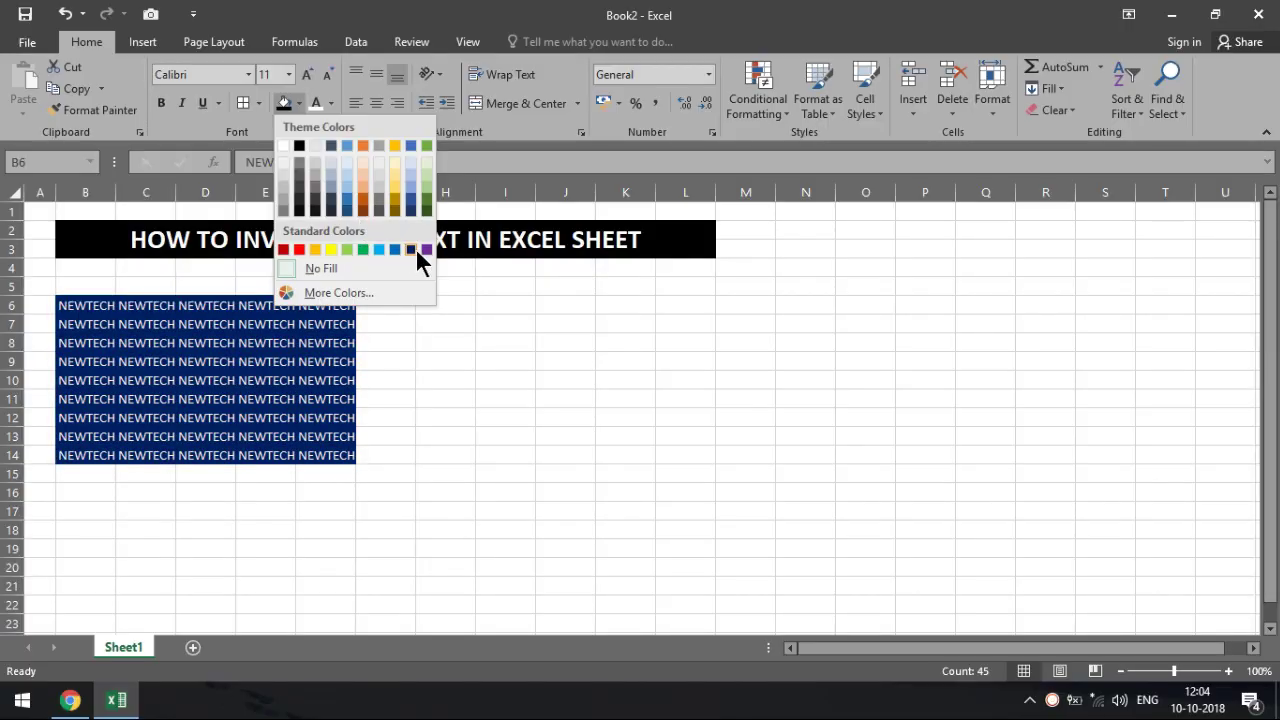
{"action": "left_click", "coordinate": [411, 249]}
{"action": "left_click", "coordinate": [422, 402]}
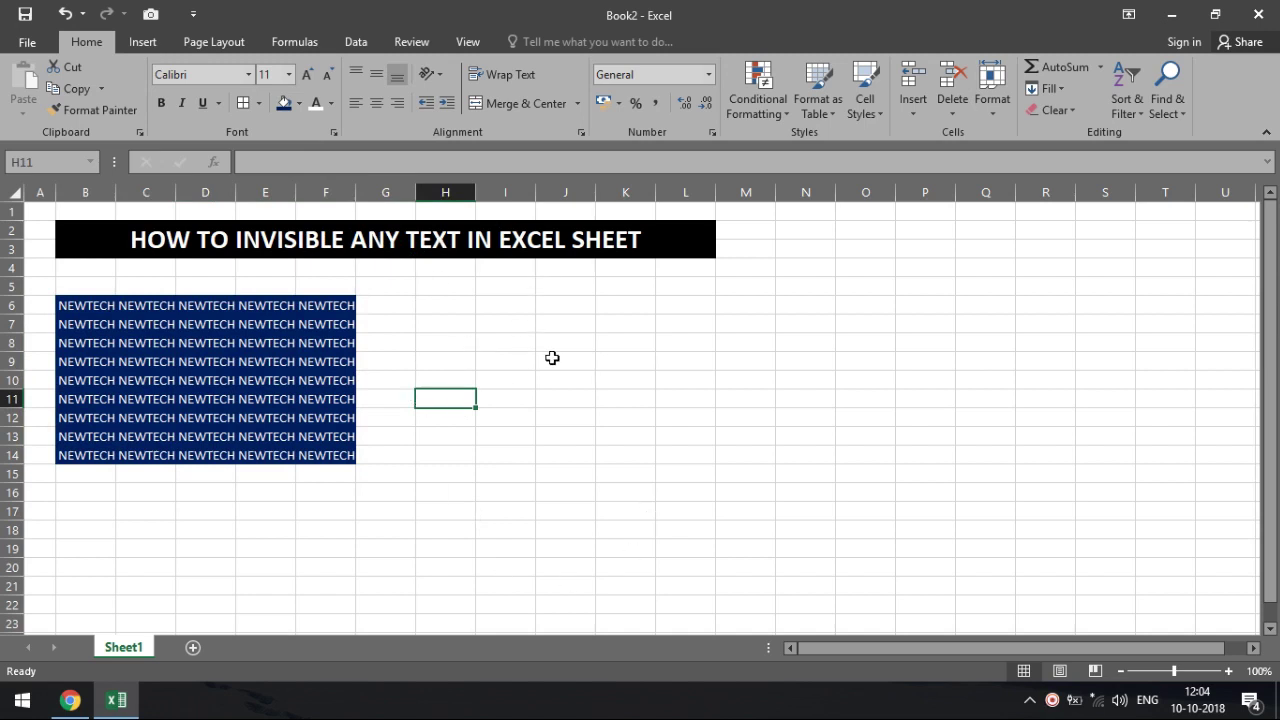
{"action": "key", "text": "ctrl+z"}
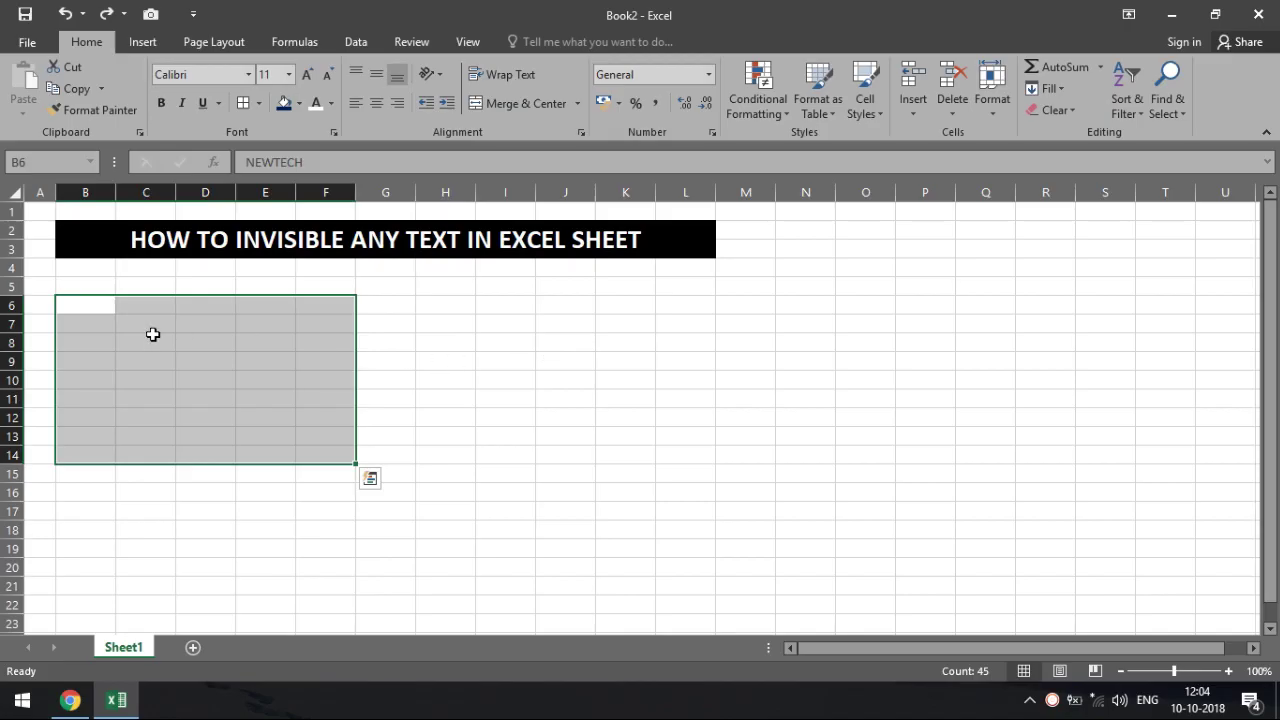
Step: Enter ASDF across B6:I15 and show it as black Automatic text with No Fill
{"action": "left_click", "coordinate": [97, 312]}
{"action": "type", "text": "ASDF"}
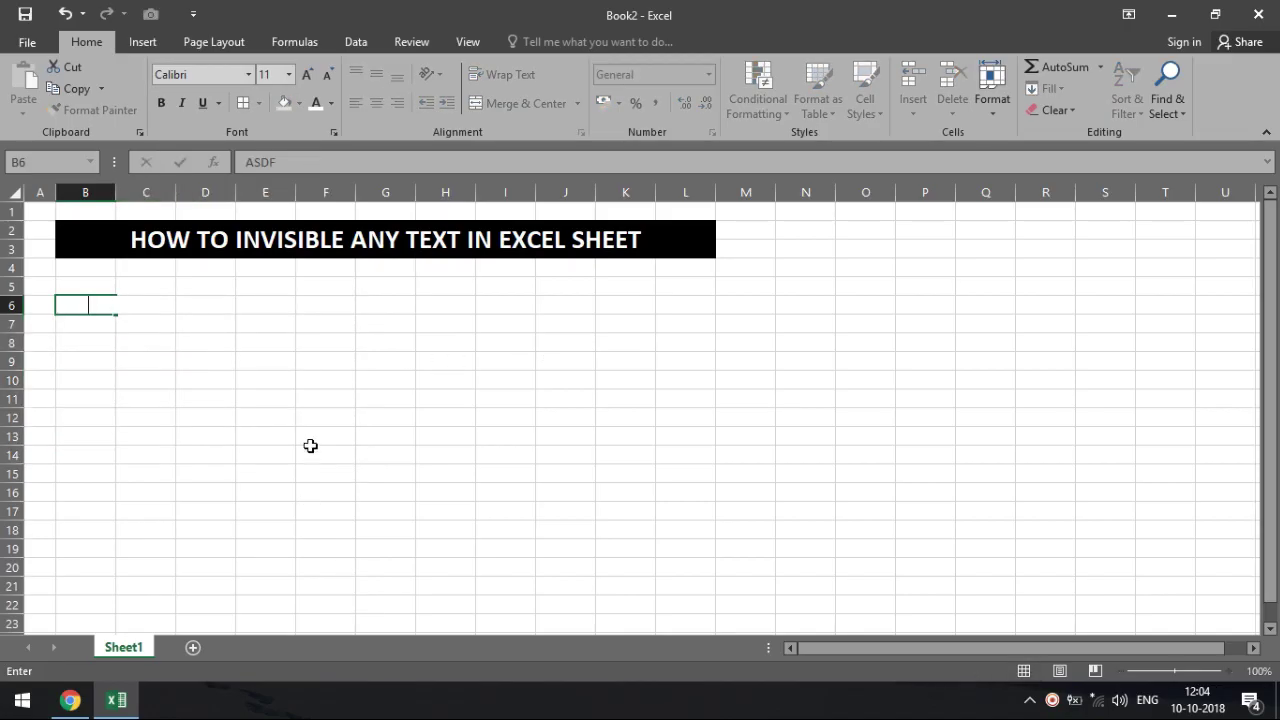
{"action": "mouse_move", "coordinate": [502, 478]}
{"action": "left_mouse_down"}
{"action": "mouse_move", "coordinate": [283, 430]}
{"action": "mouse_move", "coordinate": [79, 304]}
{"action": "left_mouse_up"}
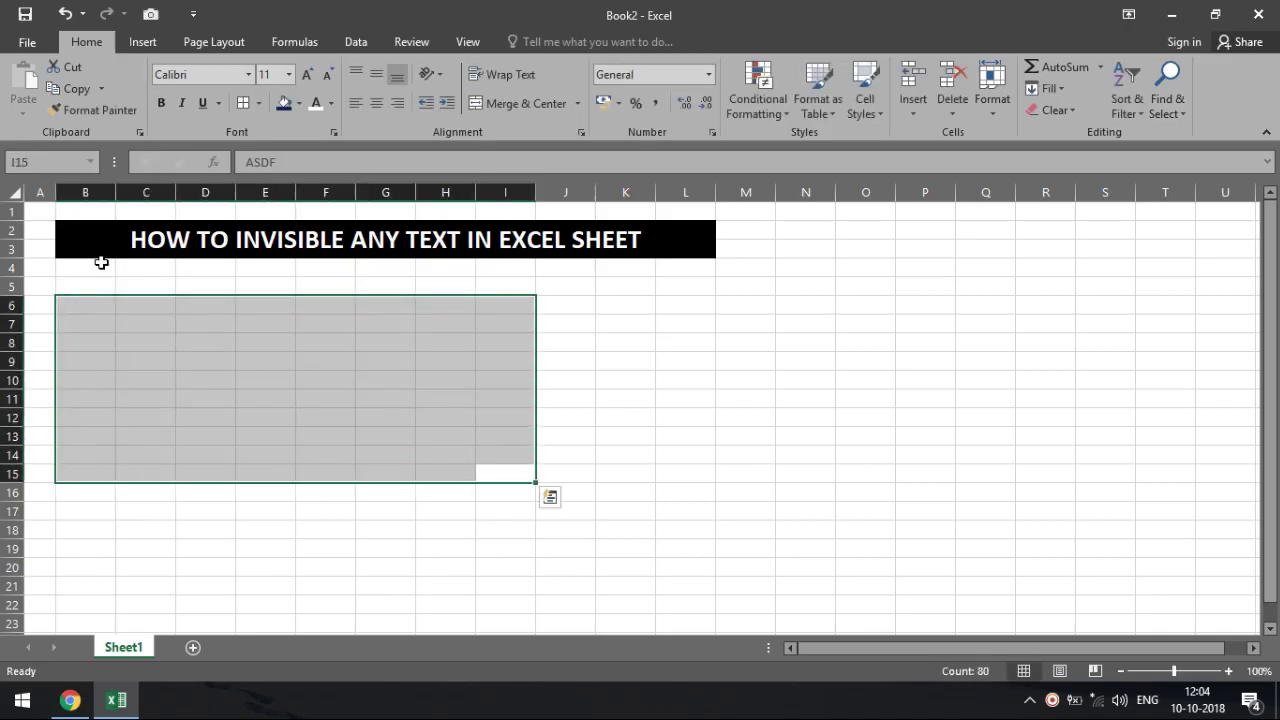
{"action": "left_click", "coordinate": [284, 104]}
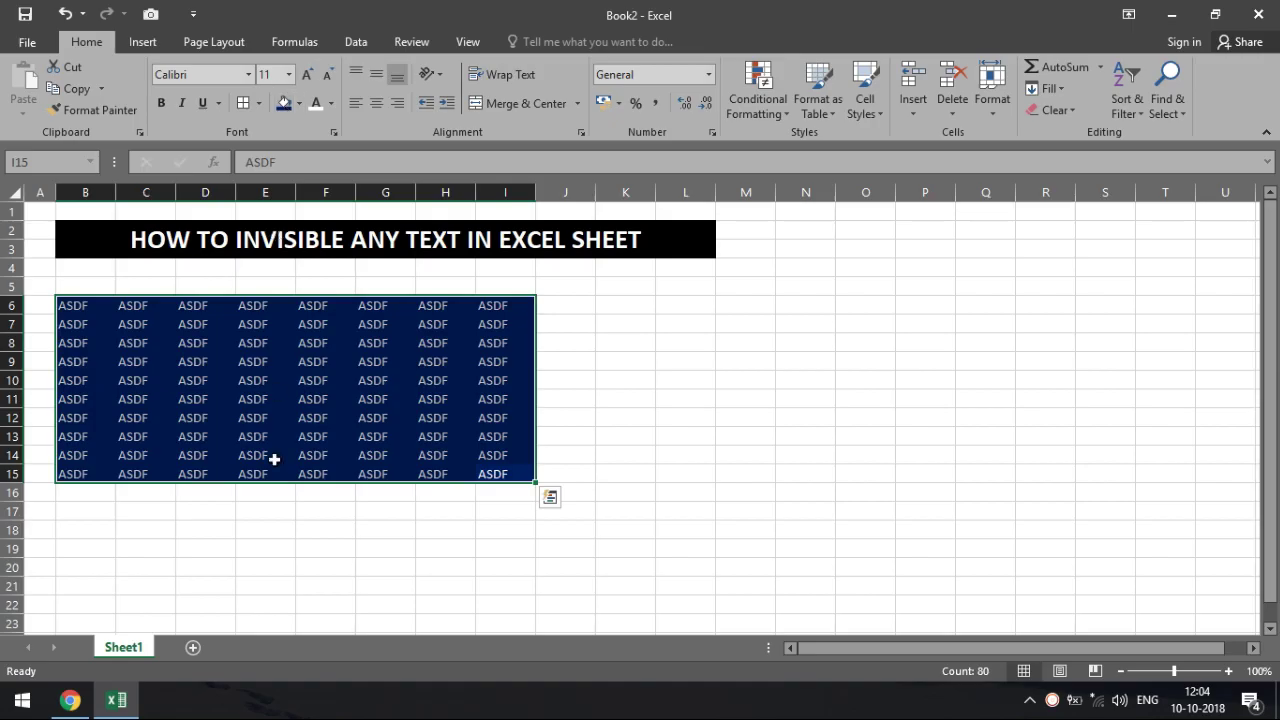
{"action": "left_click", "coordinate": [333, 103]}
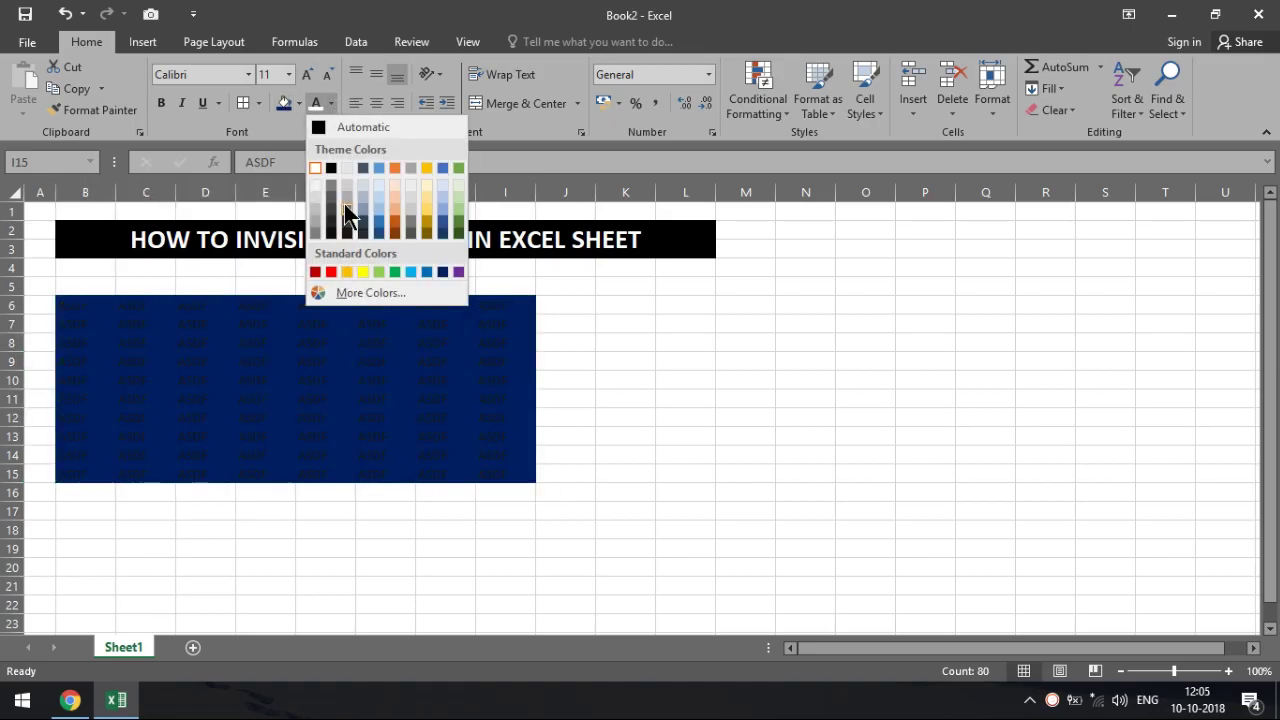
{"action": "left_click", "coordinate": [320, 127]}
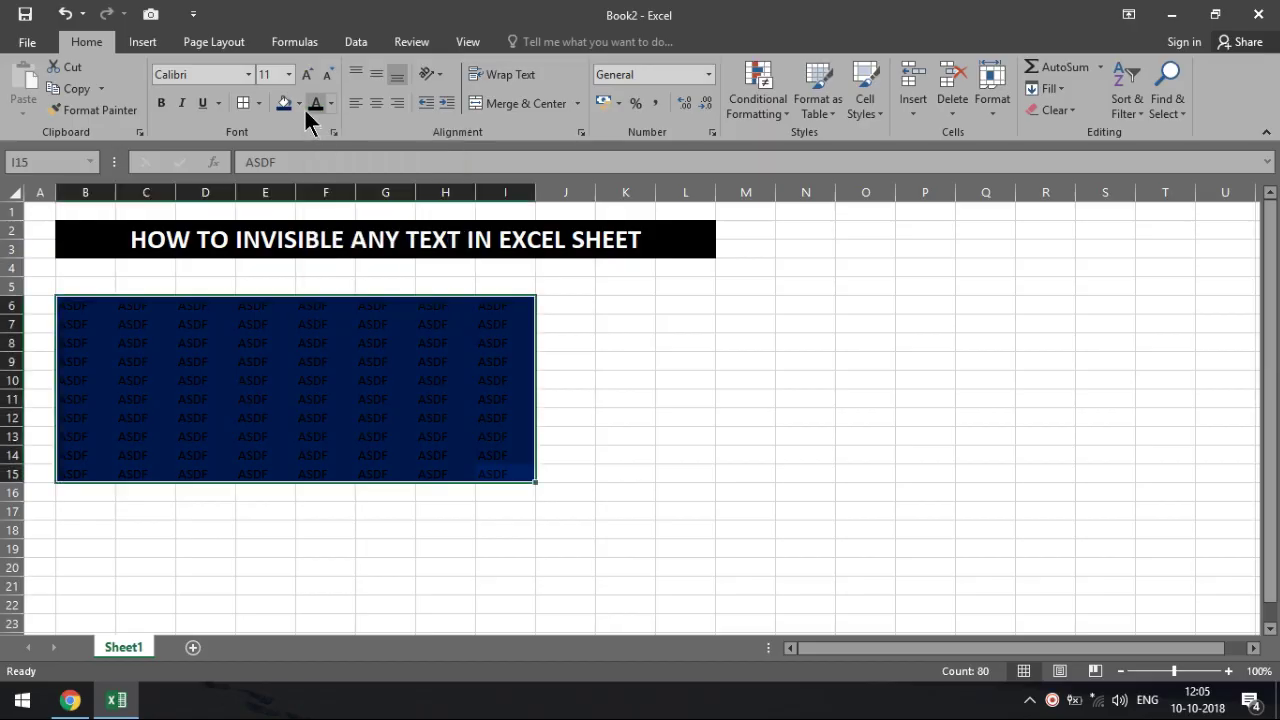
{"action": "left_click", "coordinate": [297, 103]}
{"action": "left_click", "coordinate": [311, 264]}
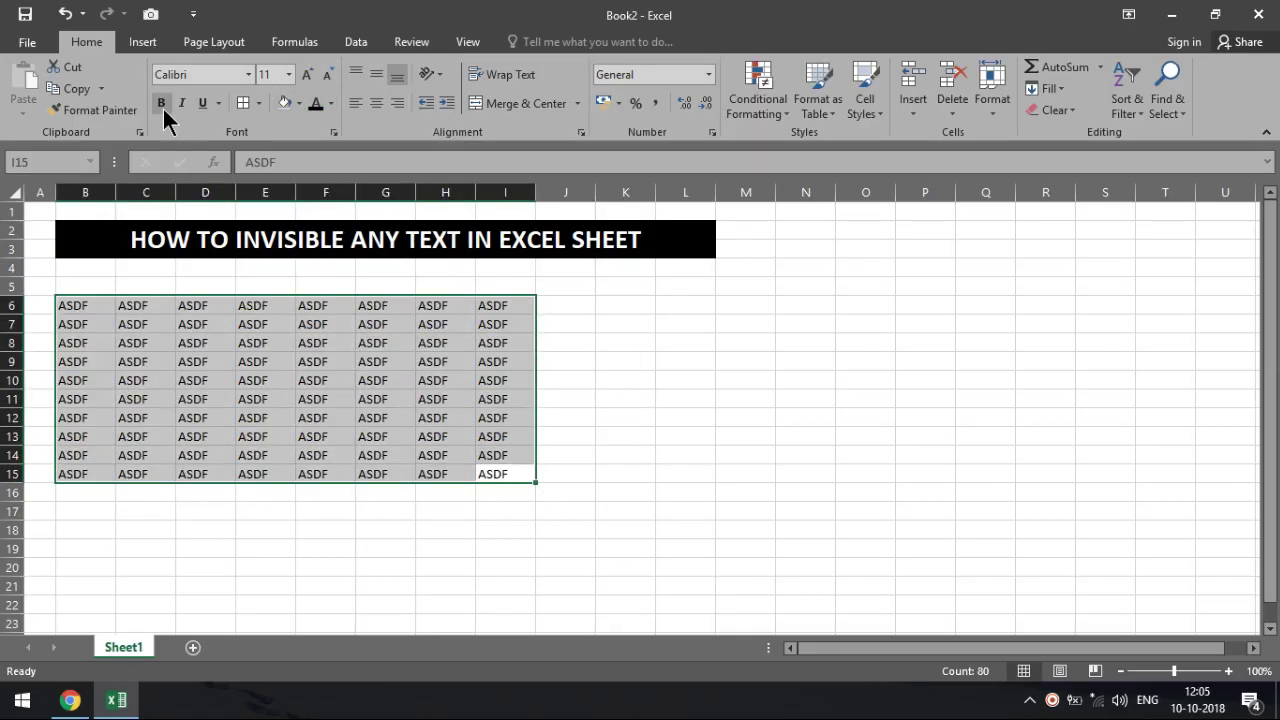
Step: Copy the ASDF block from B6:I15 and paste it starting at L6
{"action": "left_click", "coordinate": [75, 88]}
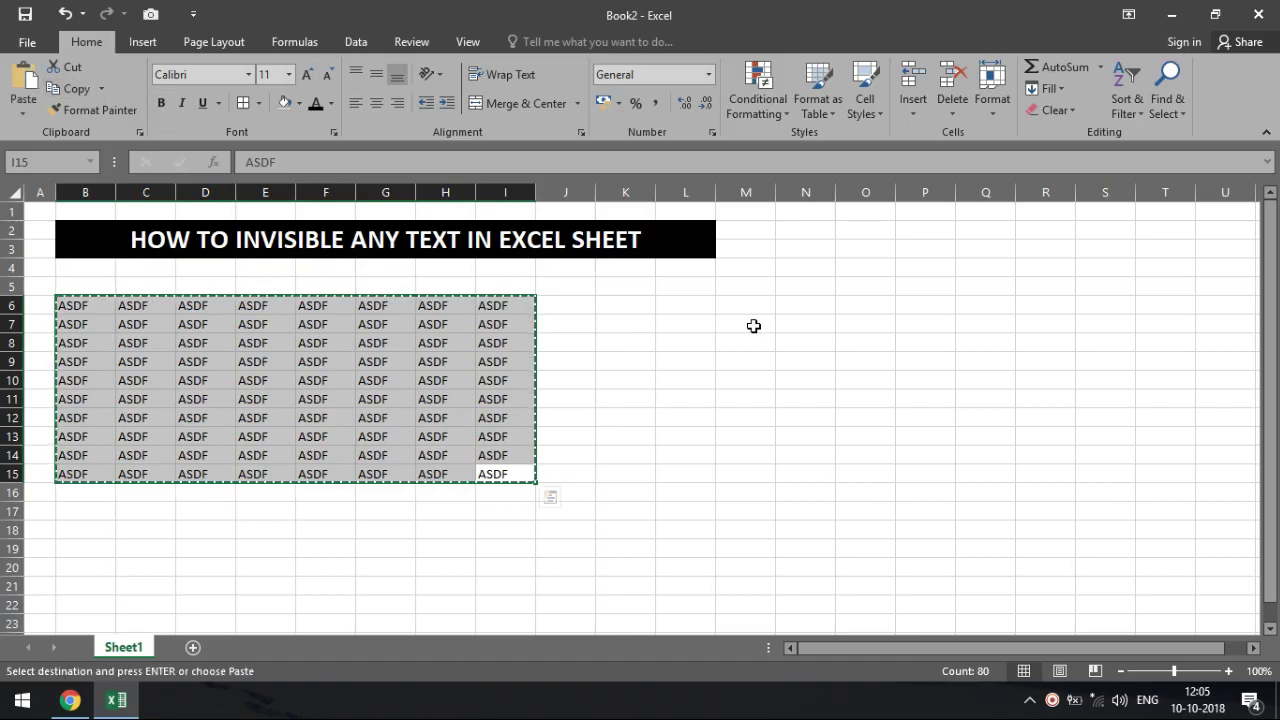
{"action": "left_click", "coordinate": [657, 308]}
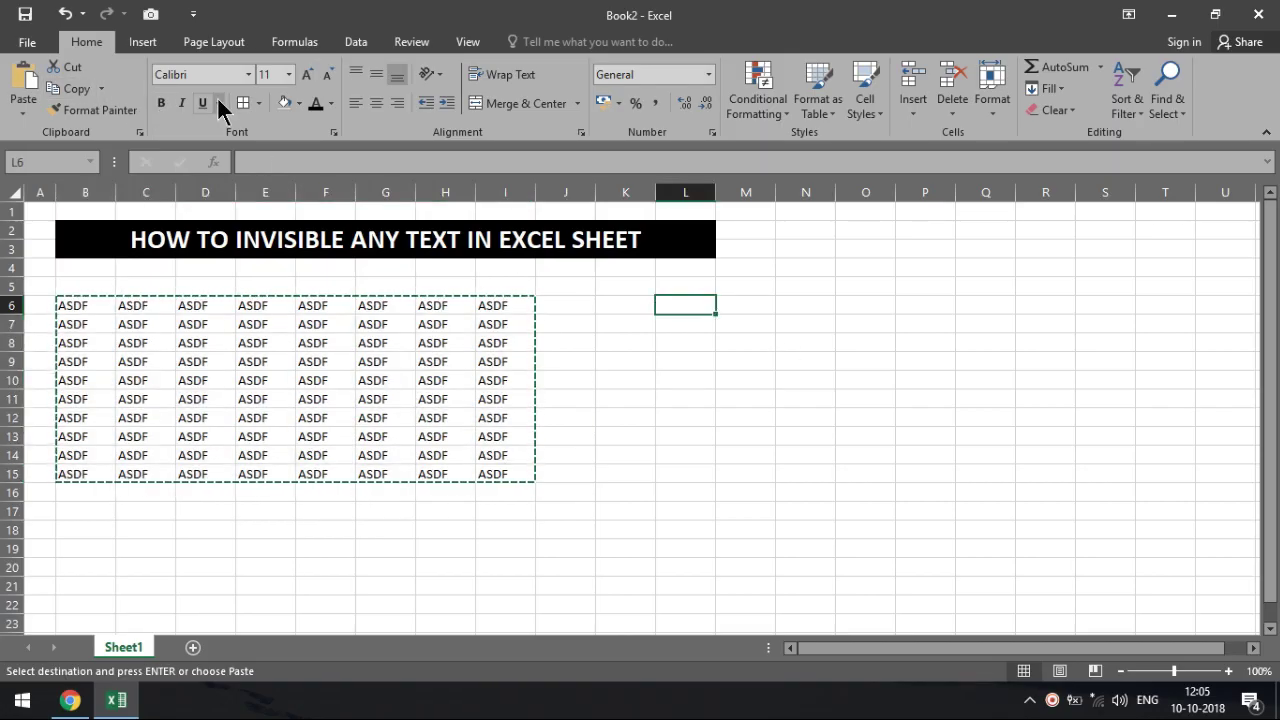
{"action": "left_click", "coordinate": [23, 82]}
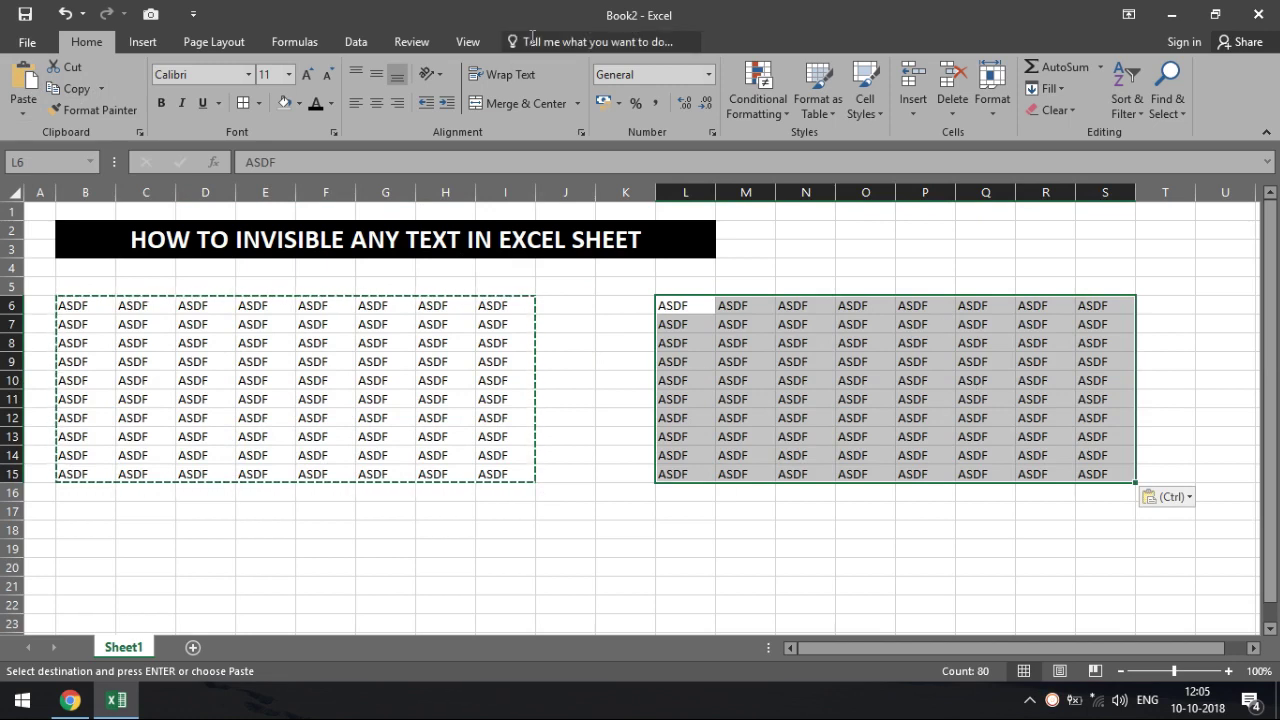
{"action": "left_click", "coordinate": [710, 74]}
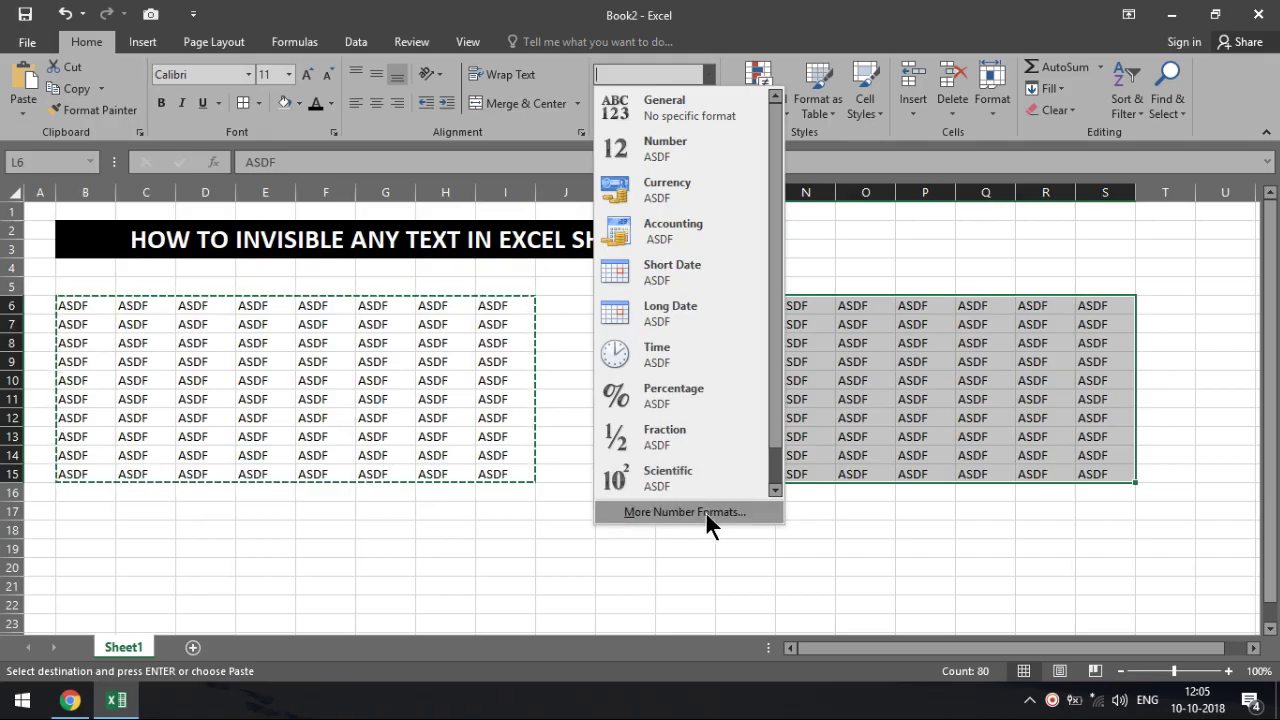
Step: Apply the custom ';;;' number format to L6:S15 in Format Cells
{"action": "key", "text": "Escape"}
{"action": "key", "text": "Escape"}
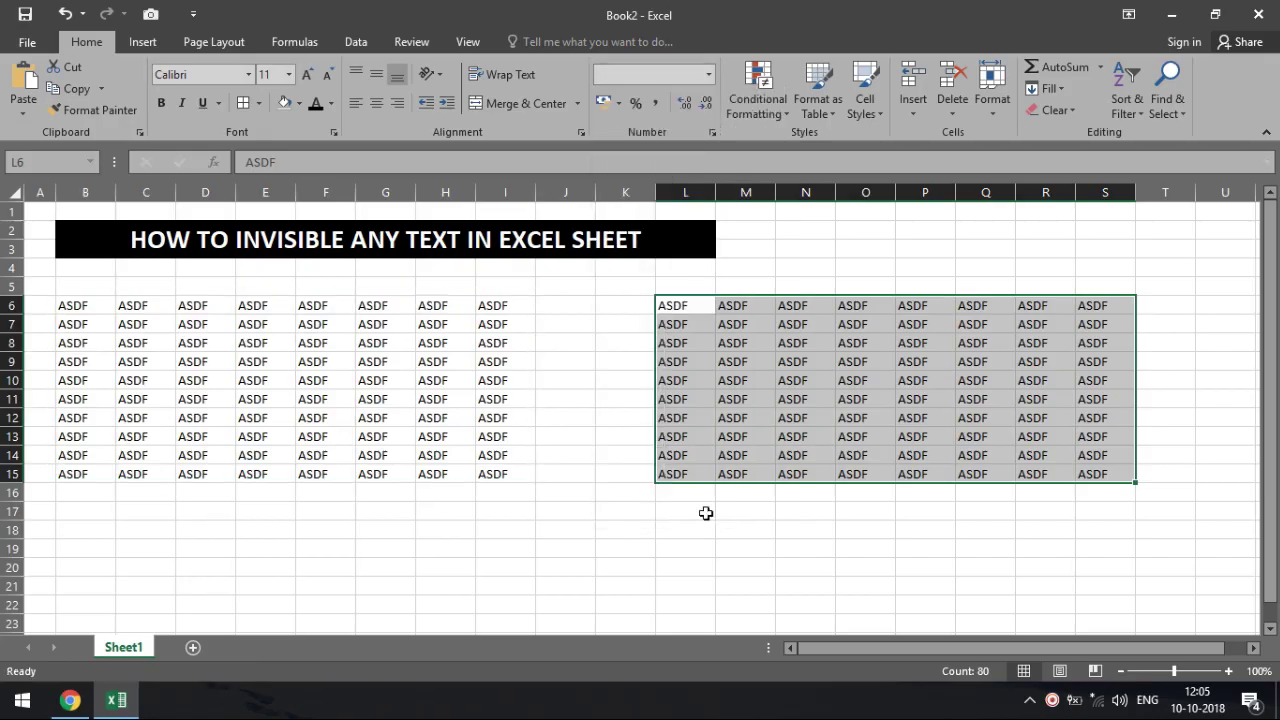
{"action": "key", "text": "ctrl+1"}
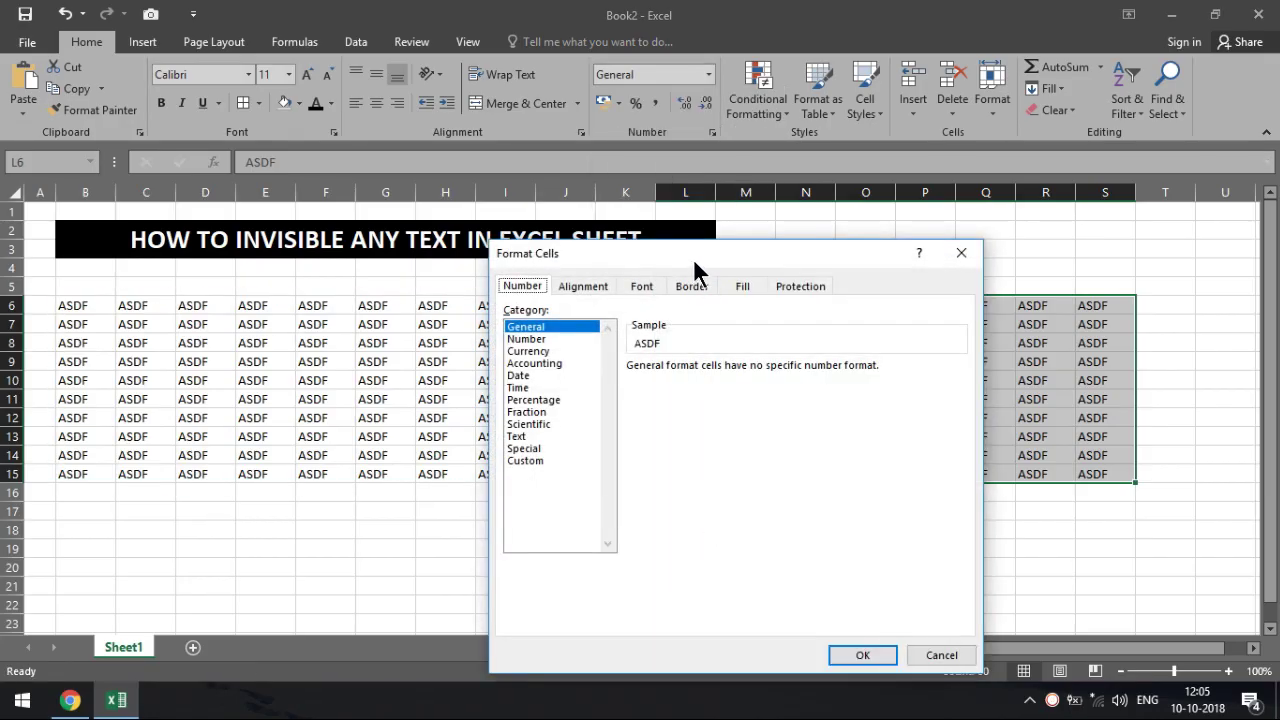
{"action": "left_click_drag", "start_coordinate": [691, 256], "coordinate": [297, 181]}
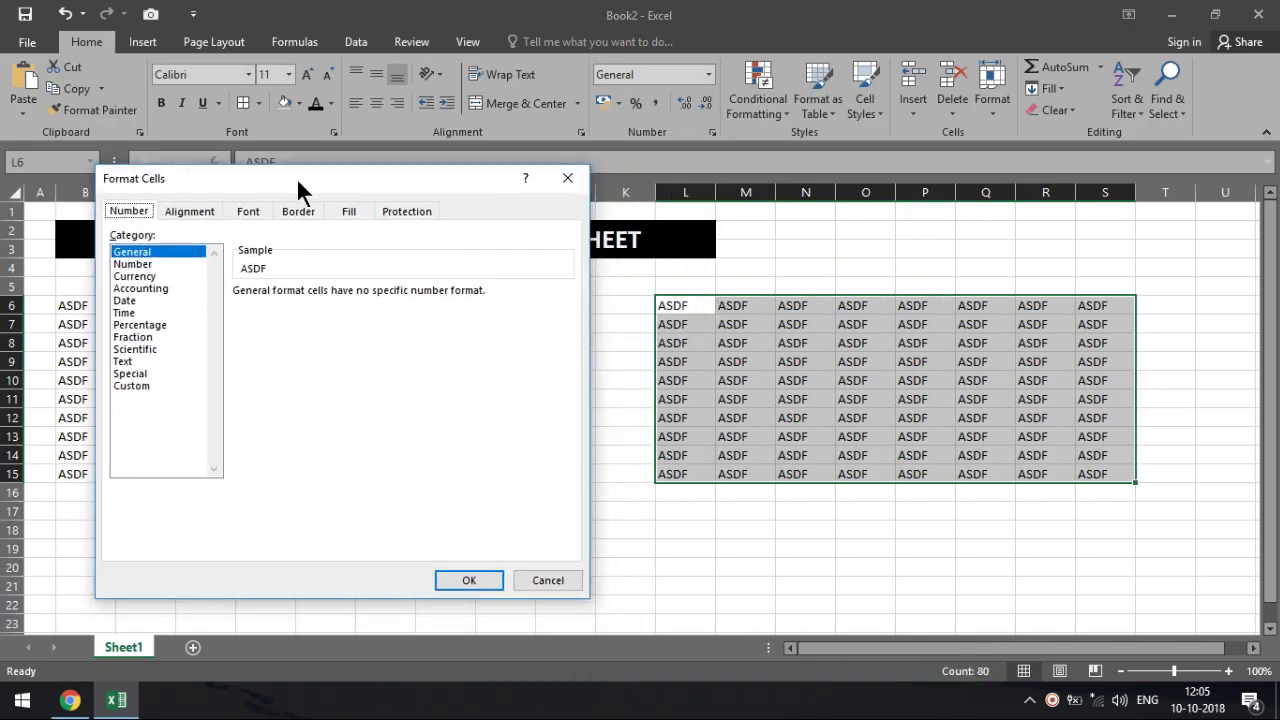
{"action": "left_click", "coordinate": [129, 386]}
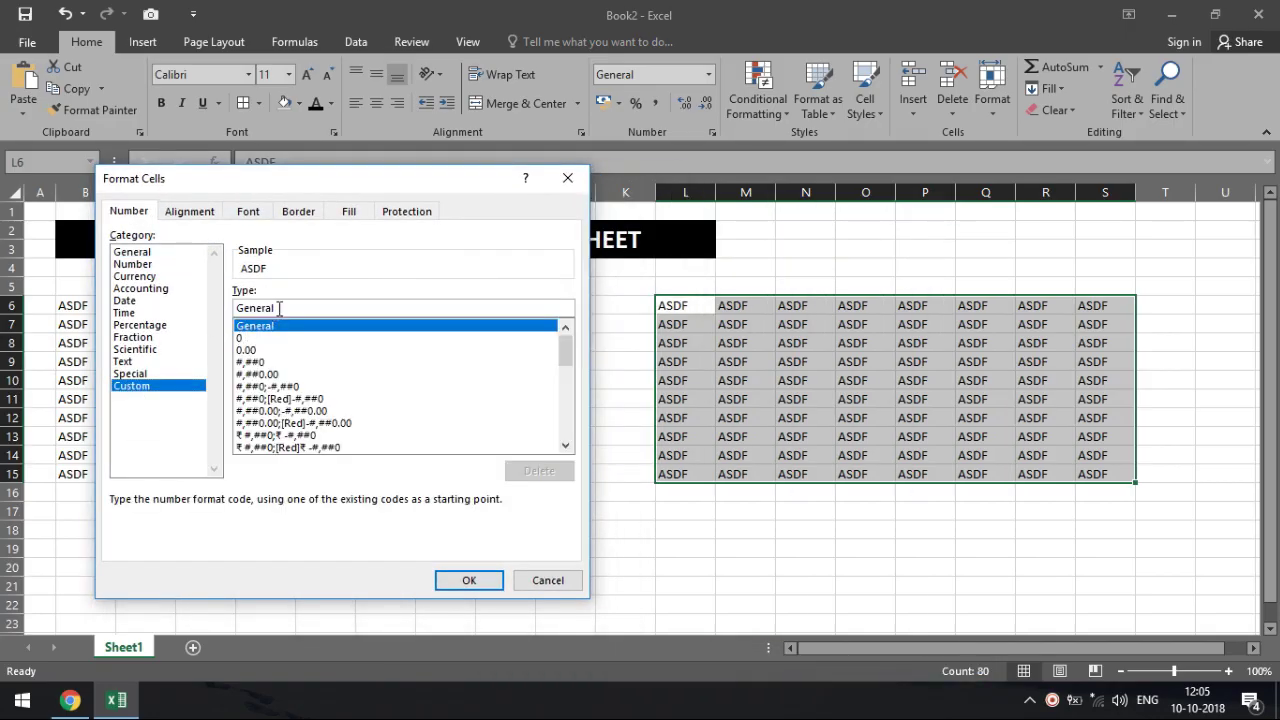
{"action": "key", "text": "BackSpace"}
{"action": "key", "text": "BackSpace"}
{"action": "key", "text": "BackSpace"}
{"action": "key", "text": "BackSpace"}
{"action": "key", "text": "BackSpace"}
{"action": "key", "text": "BackSpace"}
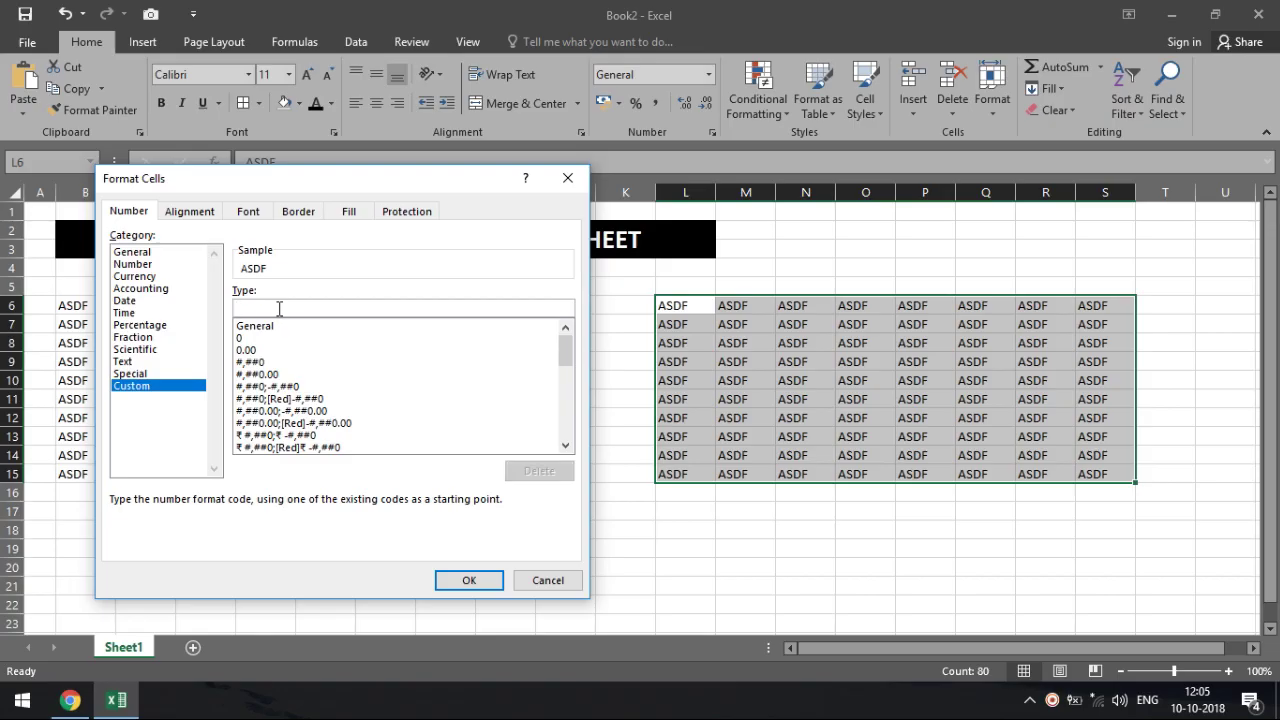
{"action": "type", "text": ";;"}
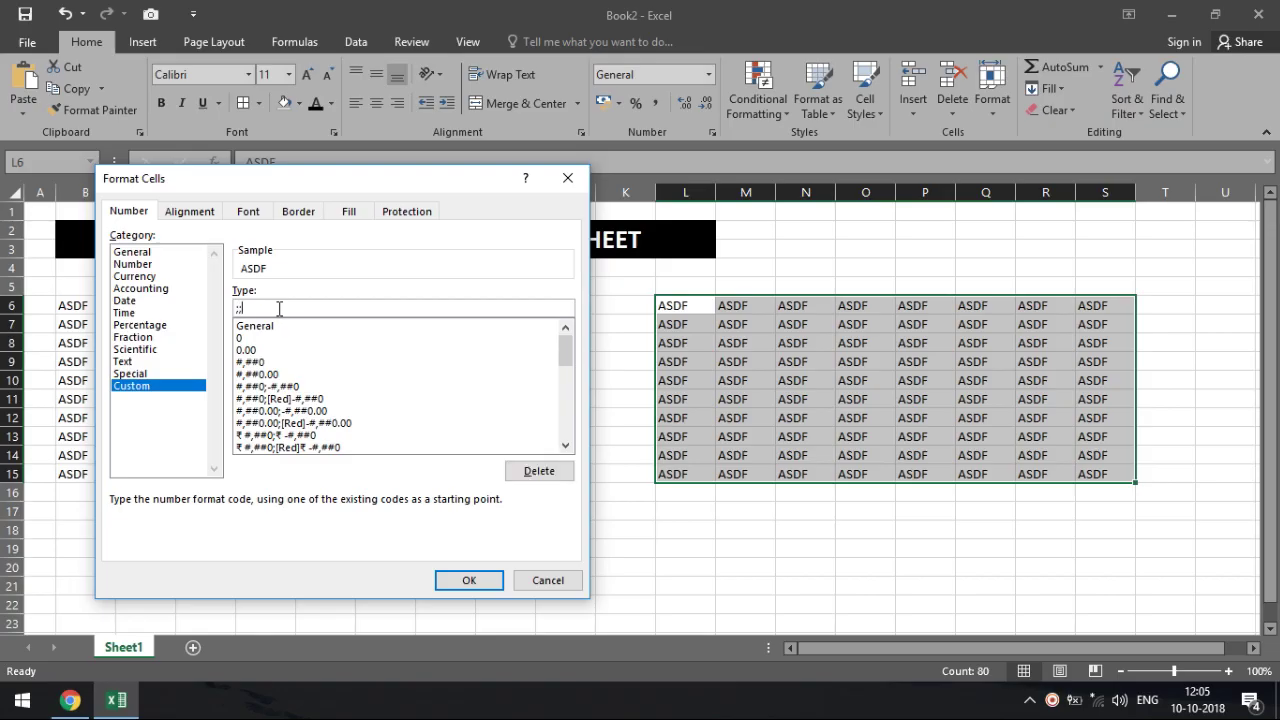
{"action": "type", "text": ";"}
{"action": "left_click", "coordinate": [470, 580]}
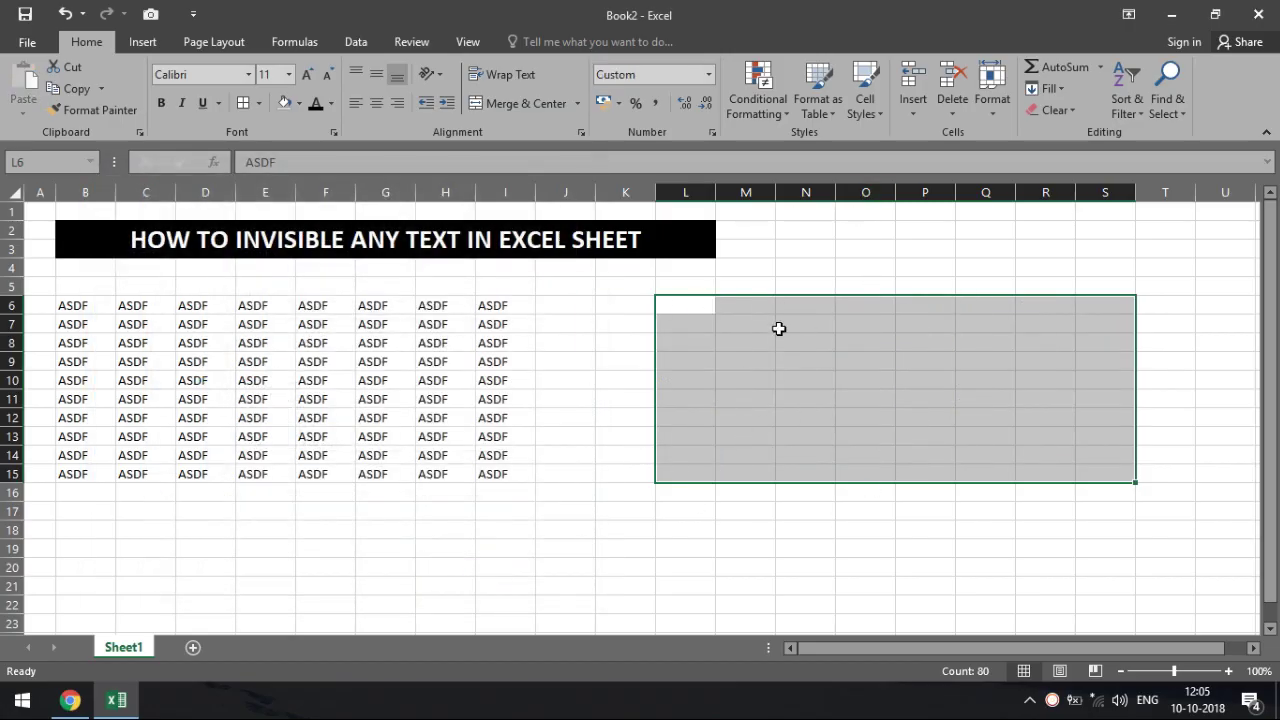
Step: Give L6:S15 a dark gold fill and a new font colour
{"action": "left_click", "coordinate": [293, 94]}
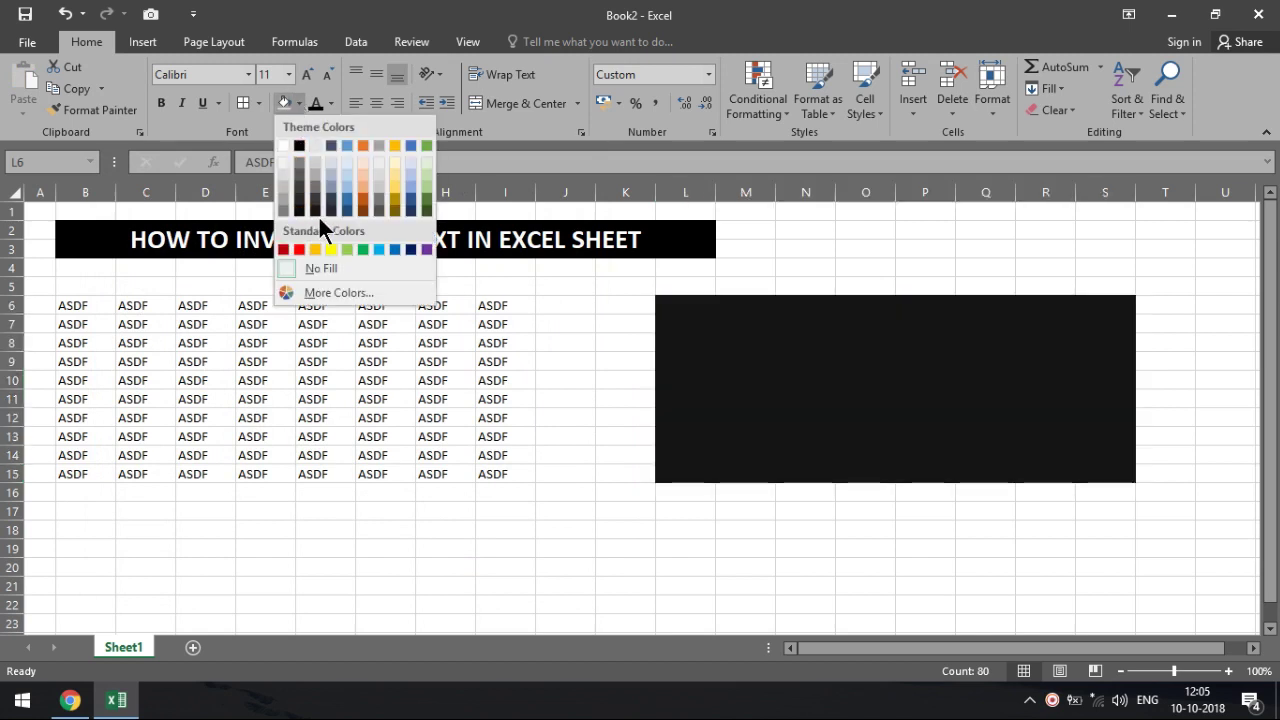
{"action": "left_click", "coordinate": [389, 209]}
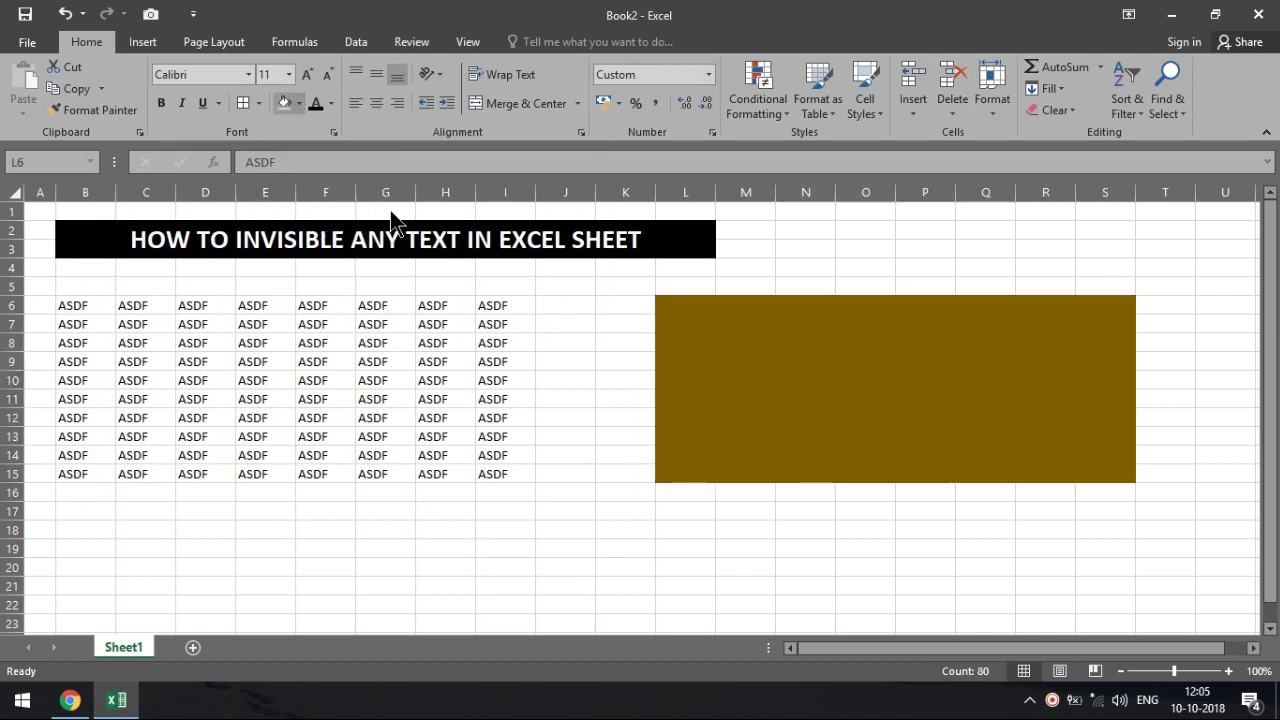
{"action": "left_click", "coordinate": [331, 104]}
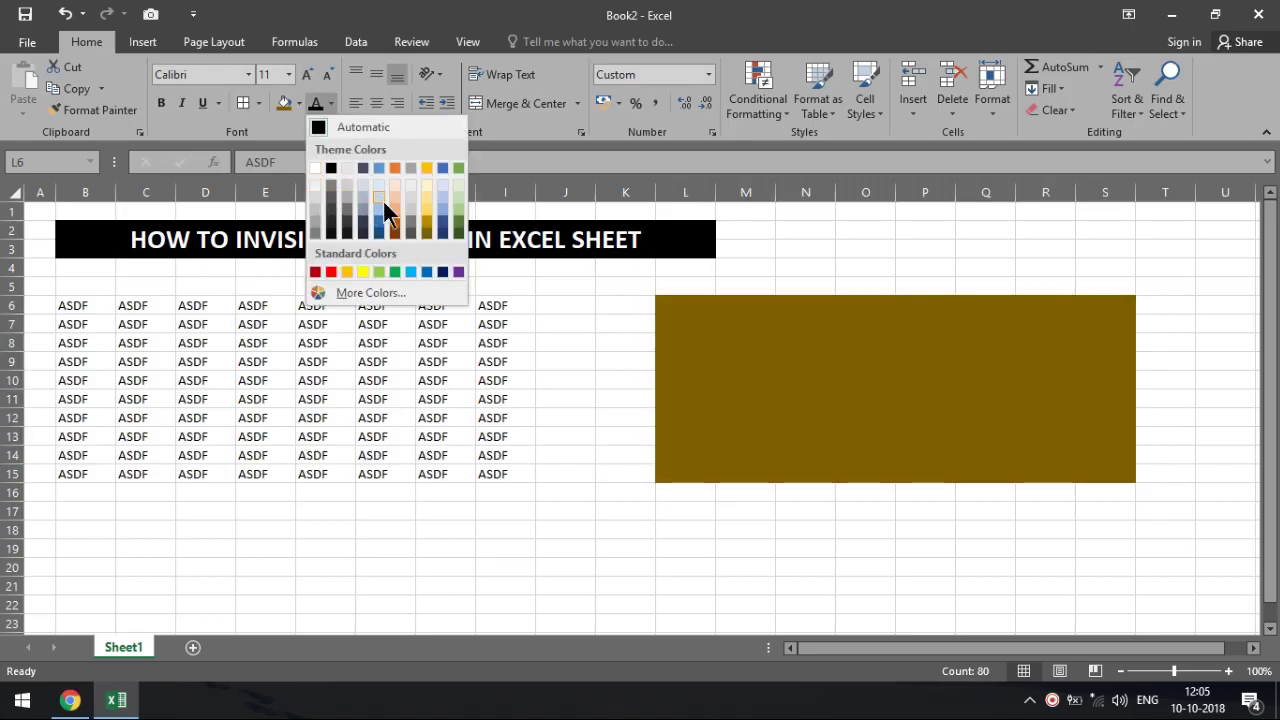
{"action": "left_click", "coordinate": [325, 188]}
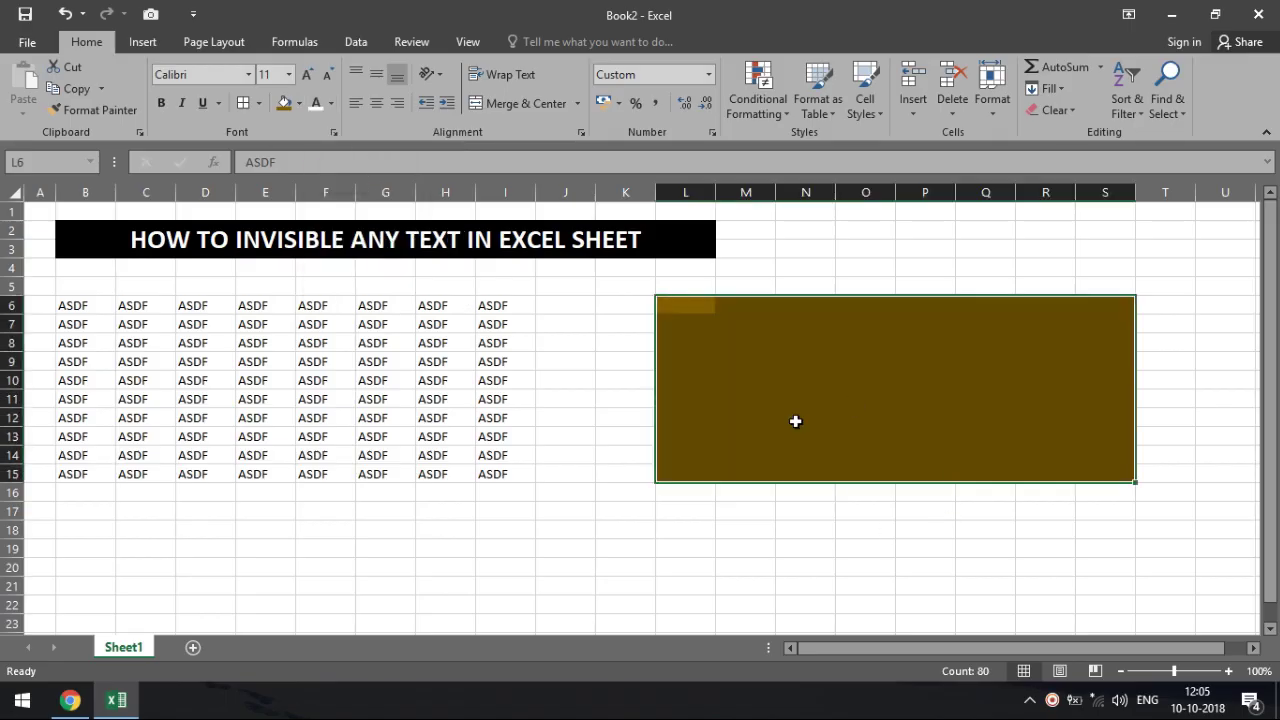
Step: Select cells inside the gold block and drag a pair of hidden cells within it
{"action": "left_click", "coordinate": [740, 343]}
{"action": "left_click", "coordinate": [850, 330]}
{"action": "left_click_drag", "start_coordinate": [879, 349], "coordinate": [840, 364]}
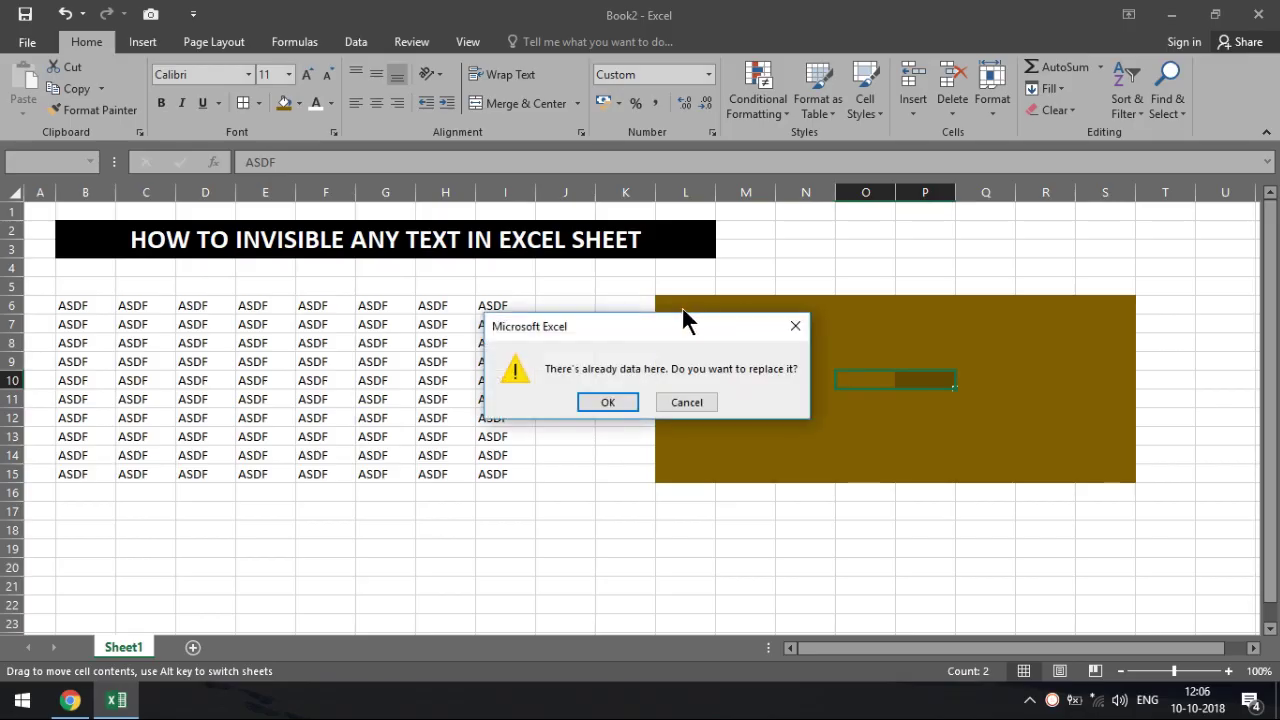
{"action": "left_click", "coordinate": [709, 403]}
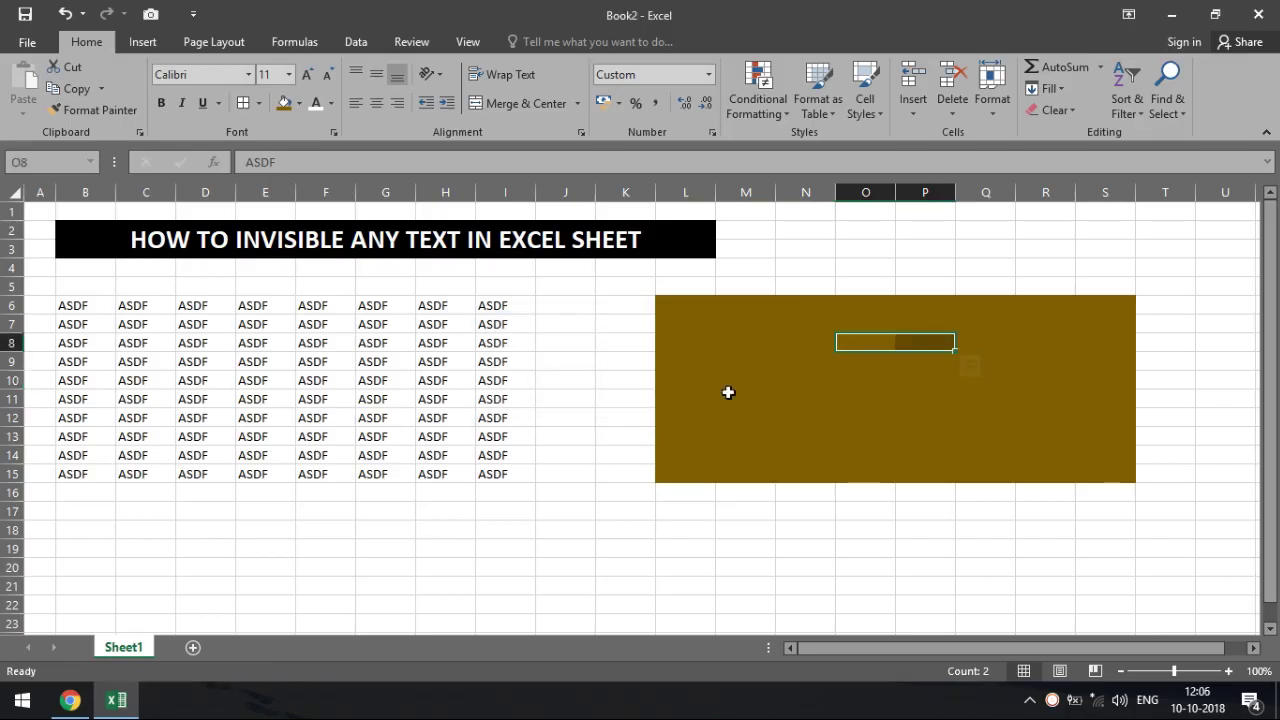
{"action": "left_click", "coordinate": [833, 423]}
{"action": "mouse_move", "coordinate": [686, 303]}
{"action": "left_mouse_down"}
{"action": "mouse_move", "coordinate": [735, 336]}
{"action": "mouse_move", "coordinate": [1092, 476]}
{"action": "left_mouse_up"}
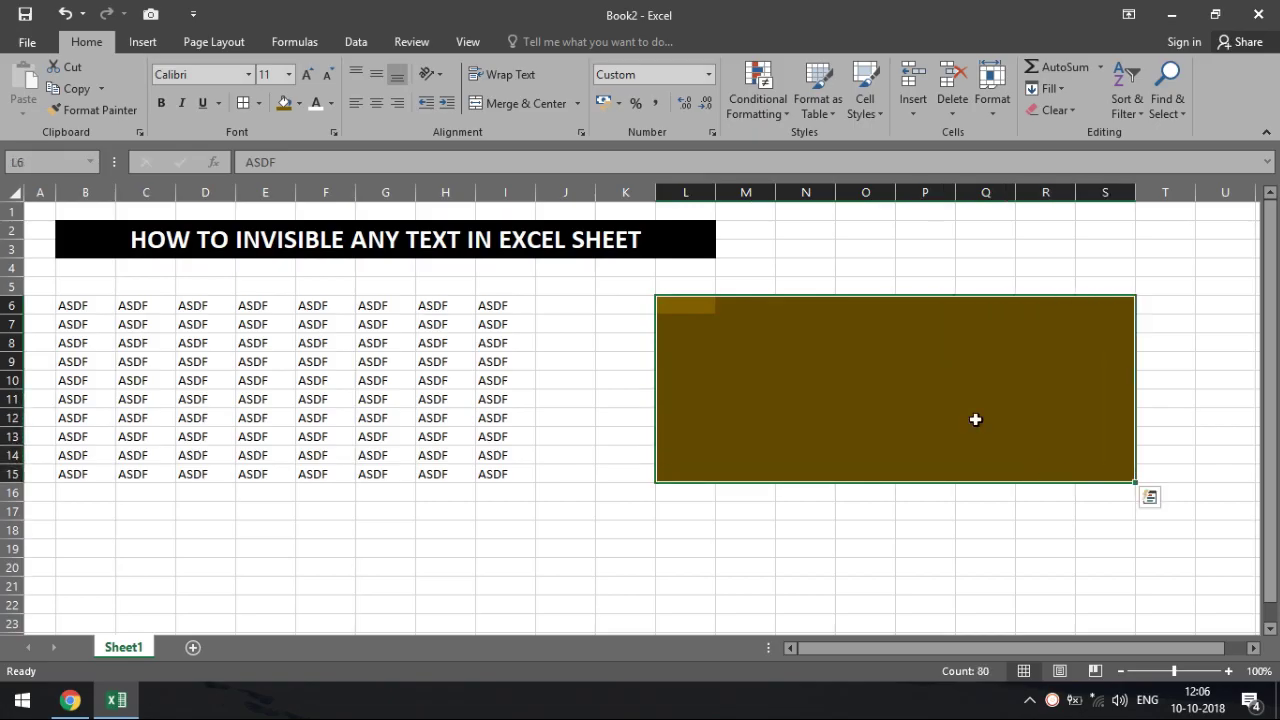
Step: Set L6:S15 back to General format and check revealed cells such as P11
{"action": "left_click", "coordinate": [710, 75]}
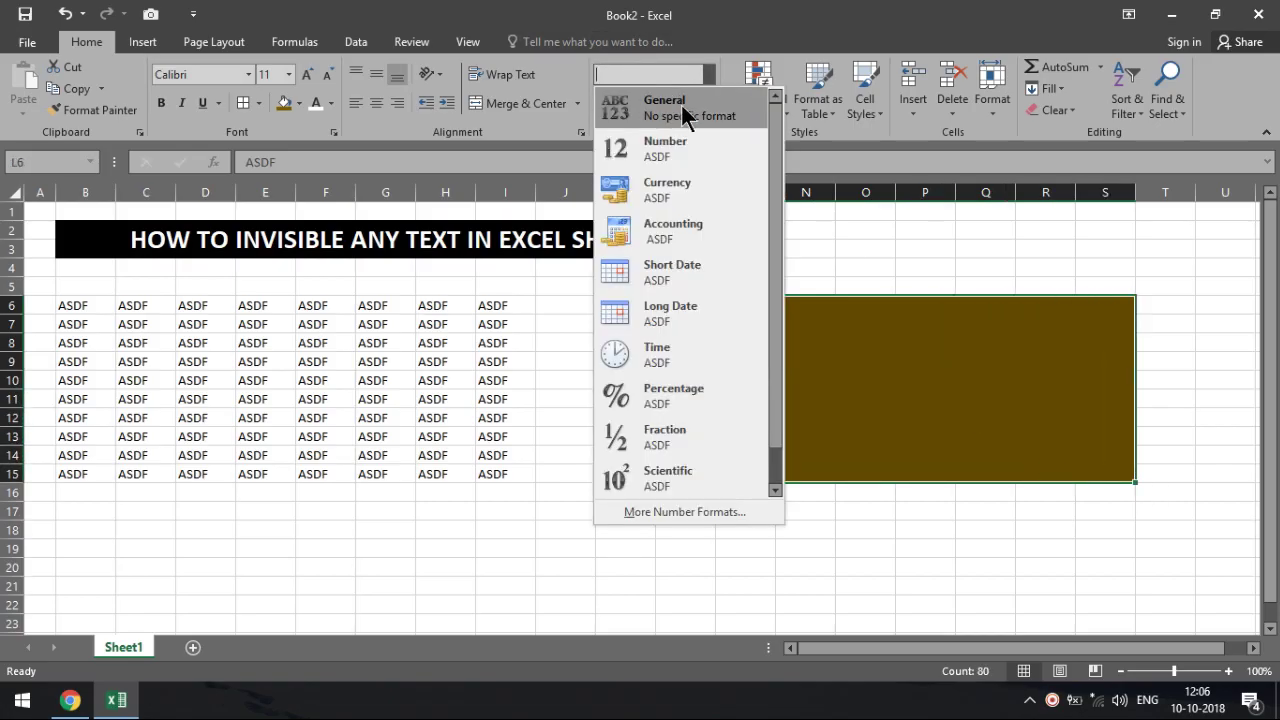
{"action": "left_click", "coordinate": [701, 104]}
{"action": "left_click", "coordinate": [925, 418]}
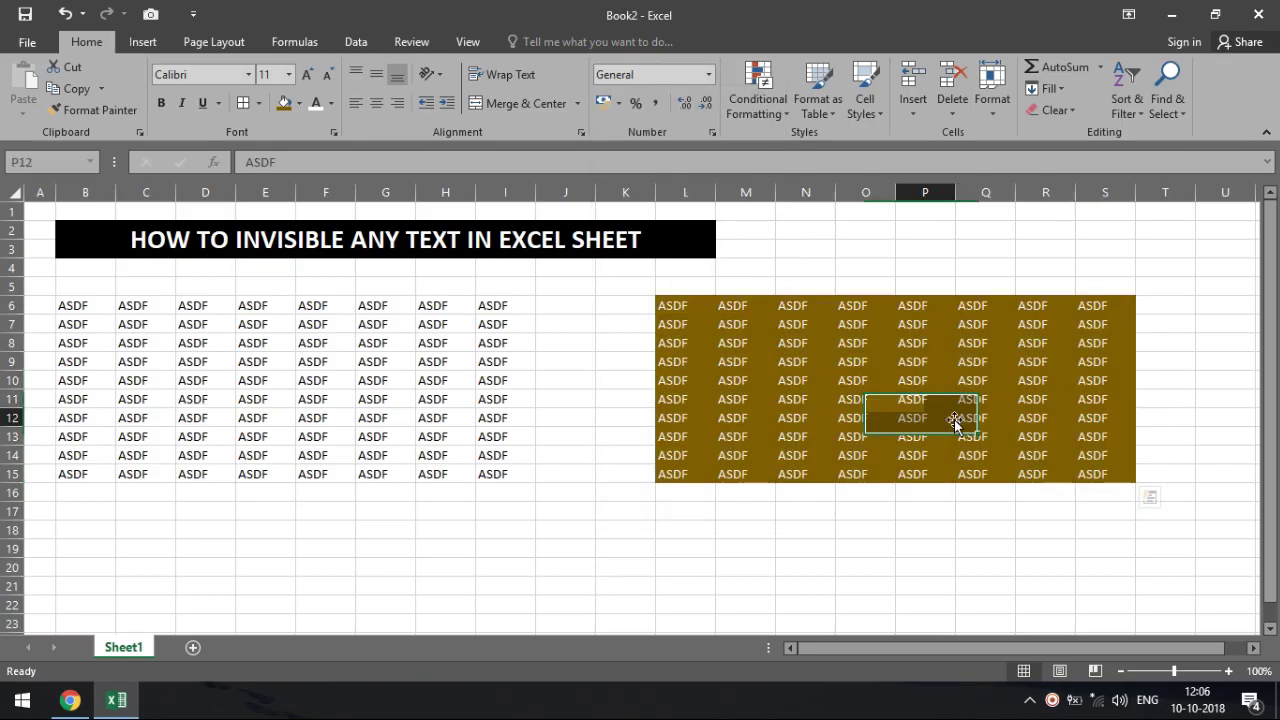
{"action": "left_click", "coordinate": [853, 377]}
{"action": "left_click", "coordinate": [925, 402]}
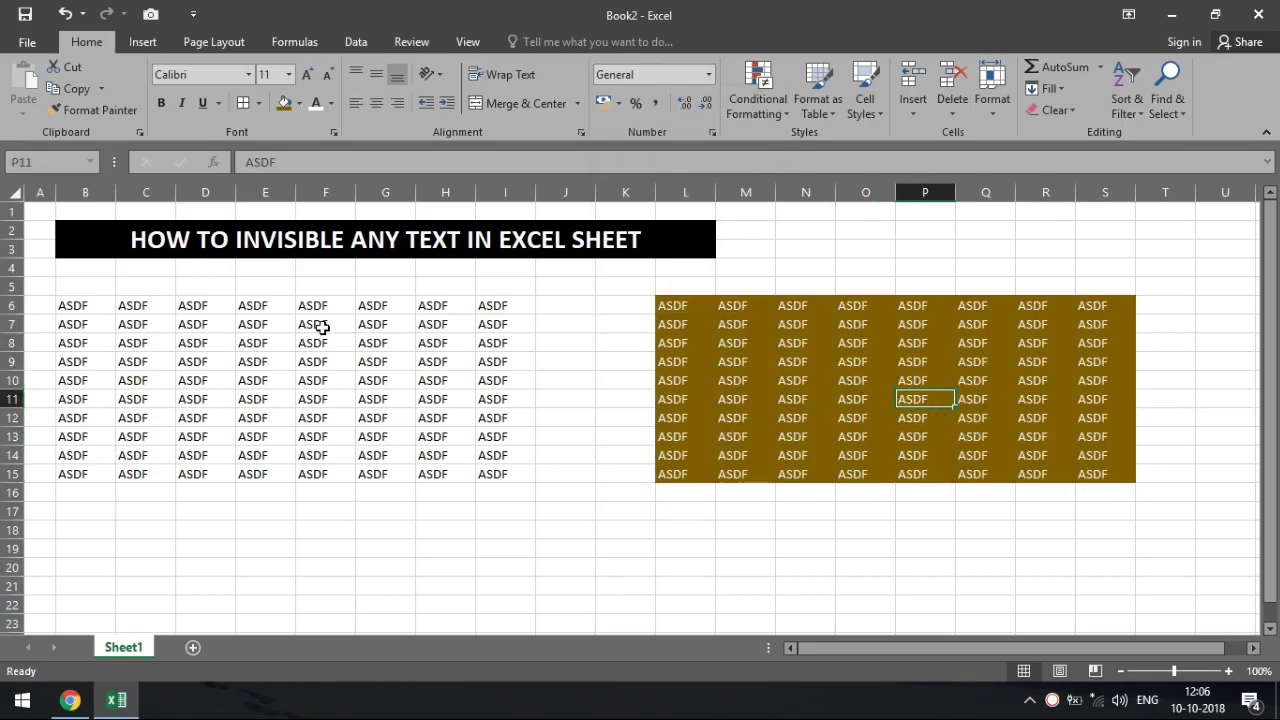